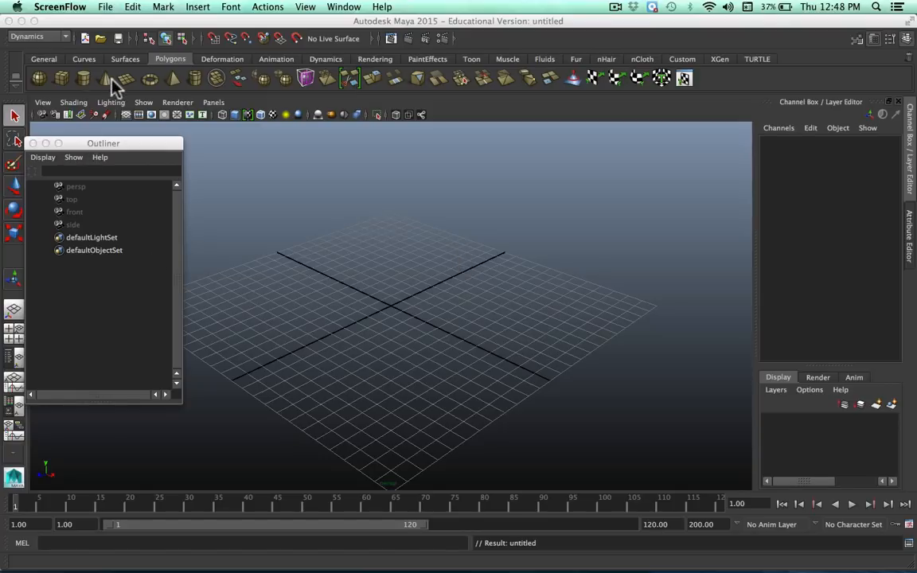
# Create polygon text of the surname using the Poly type with quads in Times New Roman-Regular.
pyautogui.click(176, 20)
pyautogui.click(134, 6)
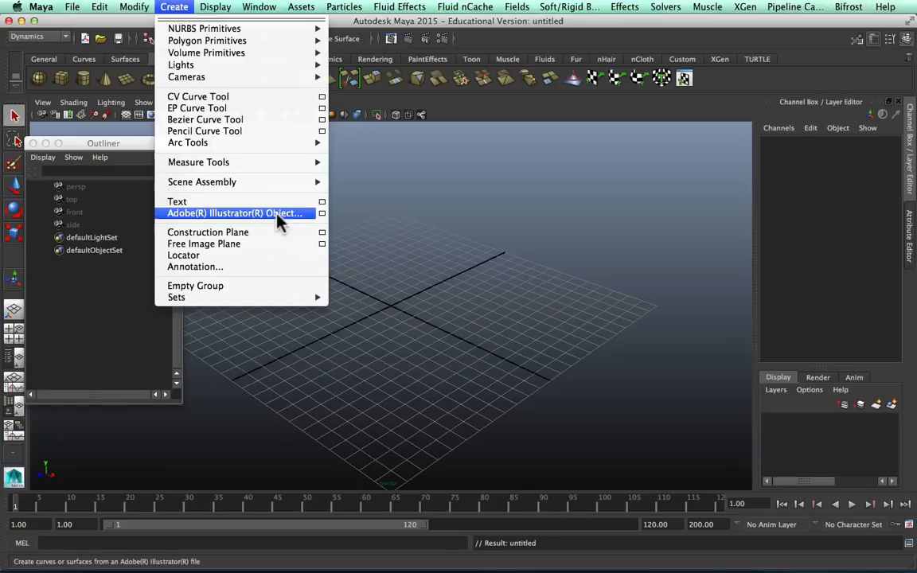
pyautogui.click(323, 202)
pyautogui.click(296, 187)
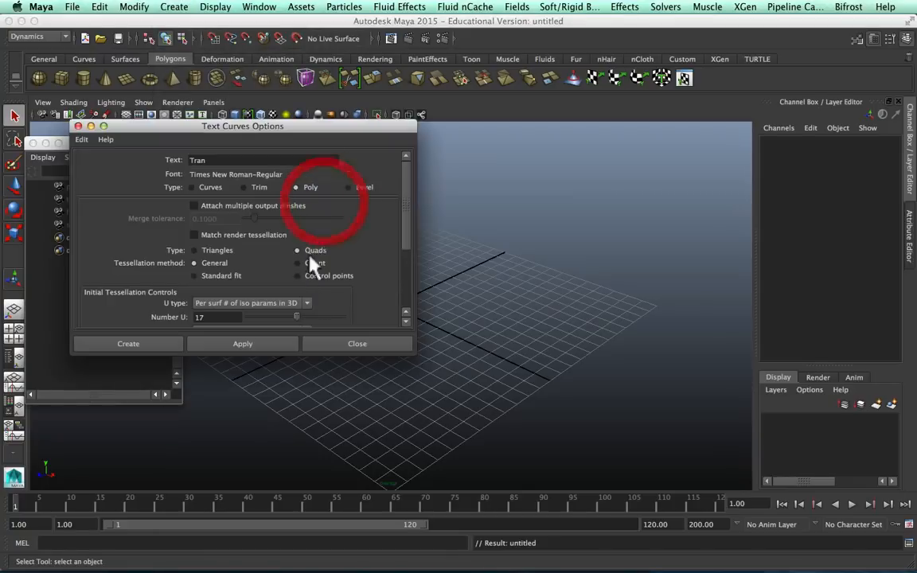
pyautogui.click(205, 189)
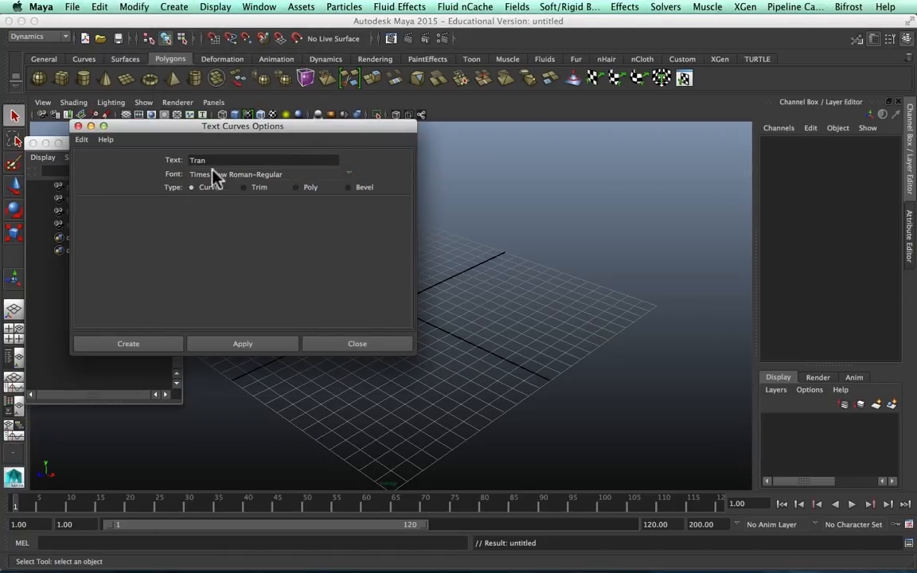
pyautogui.write('Tra')
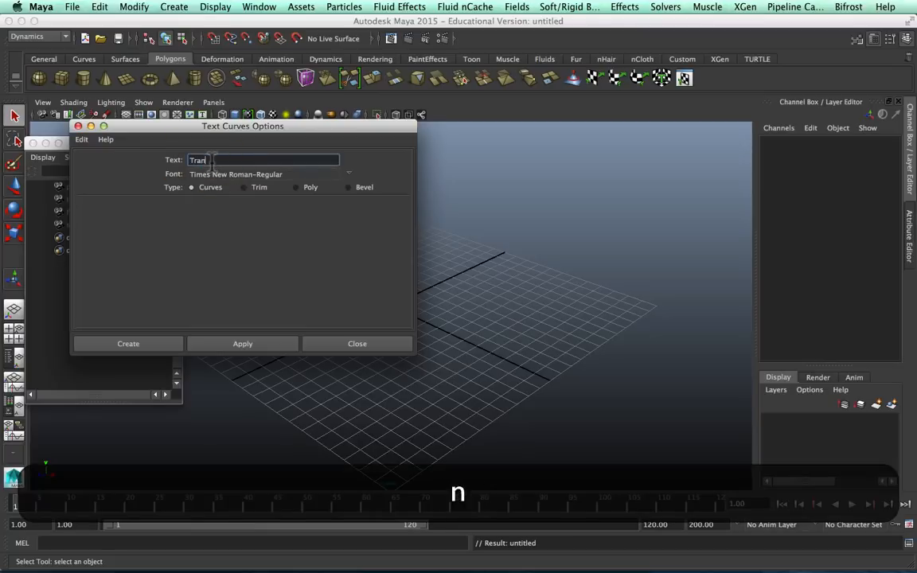
pyautogui.click(304, 189)
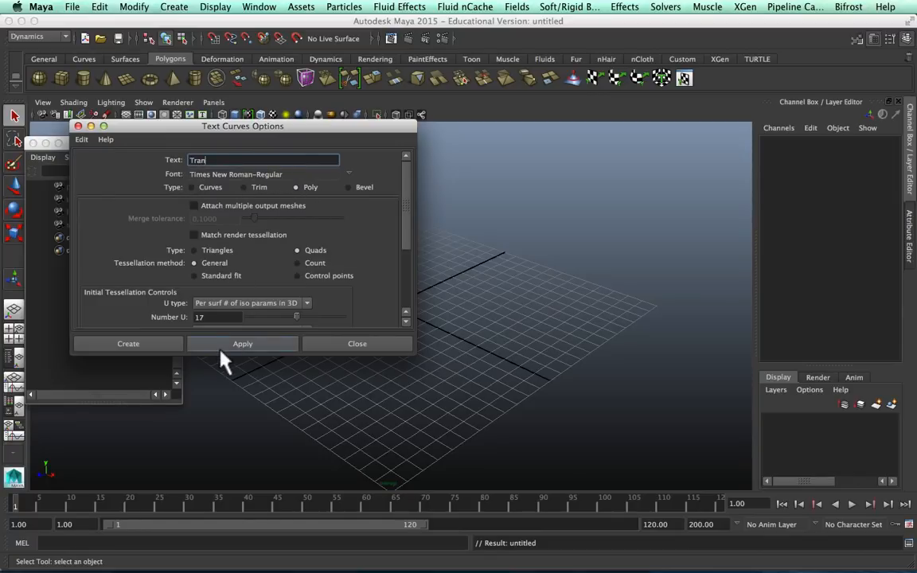
pyautogui.click(159, 345)
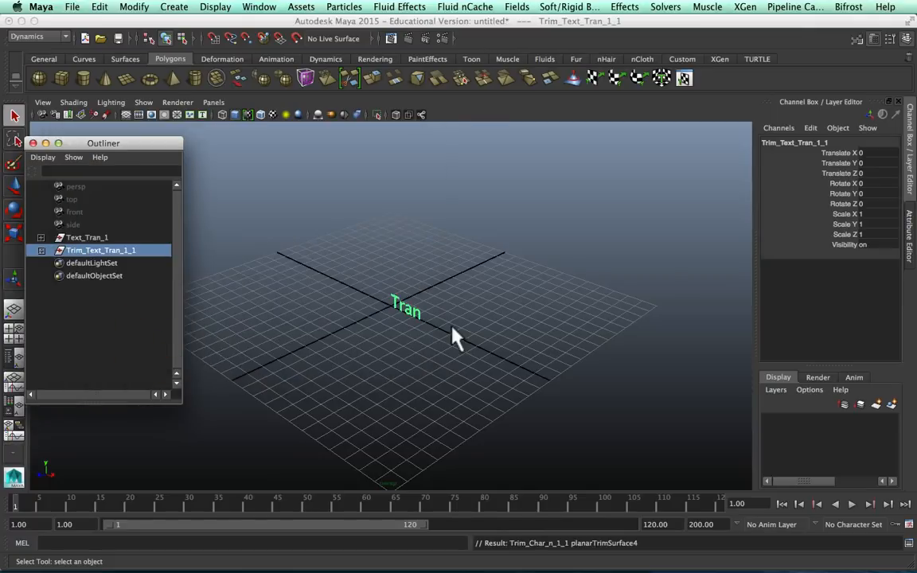
# Inspect the two generated text groups and delete the one that contains the letter outline curves.
pyautogui.scroll(3, 451, 326)
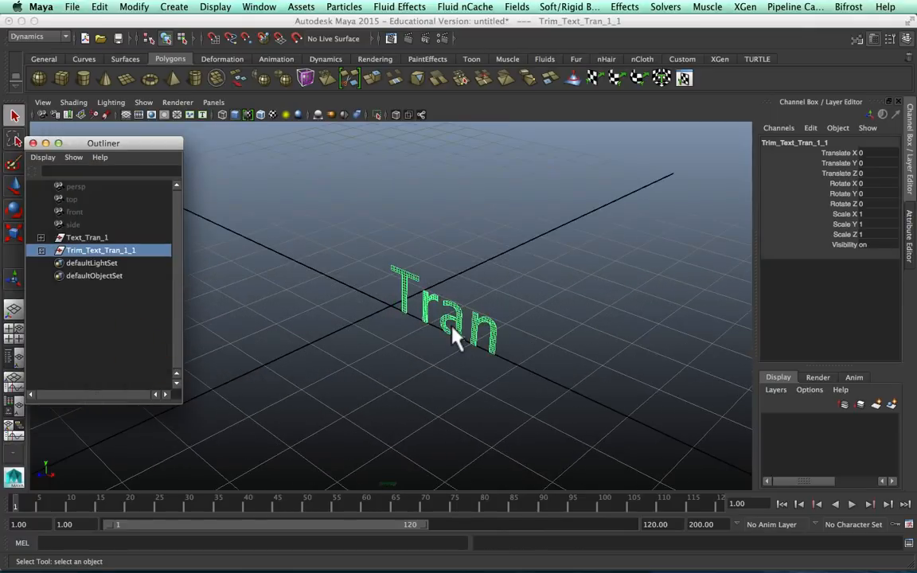
pyautogui.click(79, 237)
pyautogui.click(88, 250)
pyautogui.click(95, 238)
pyautogui.click(41, 238)
pyautogui.click(46, 250)
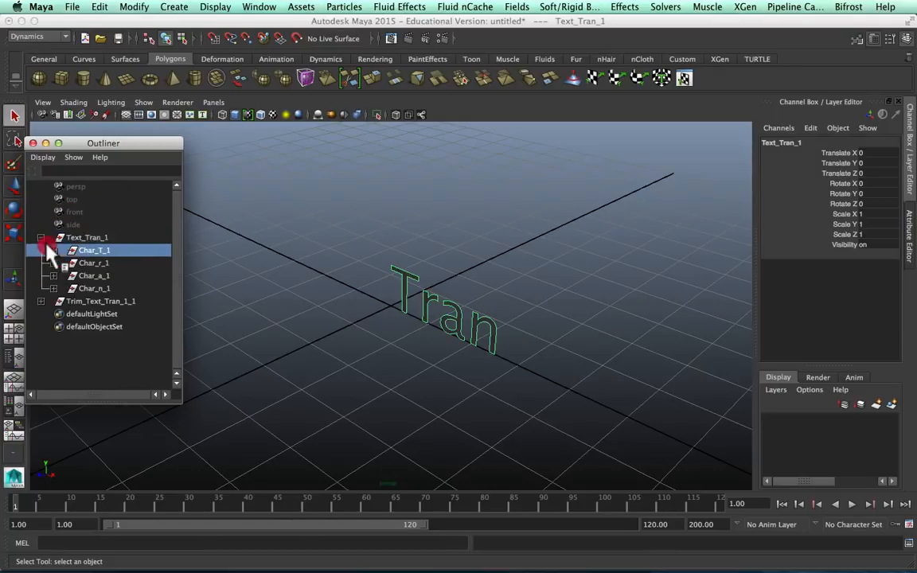
pyautogui.click(53, 250)
pyautogui.click(90, 262)
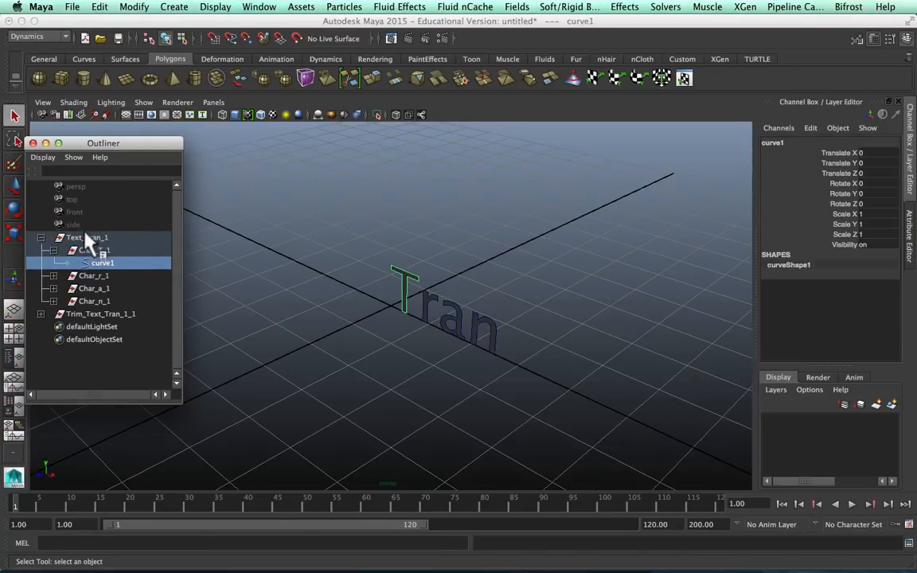
pyautogui.click(80, 237)
pyautogui.press('BackSpace')
# Extrude all the polygon letters of the text group forward by about 0.46 units along local Z.
pyautogui.click(79, 237)
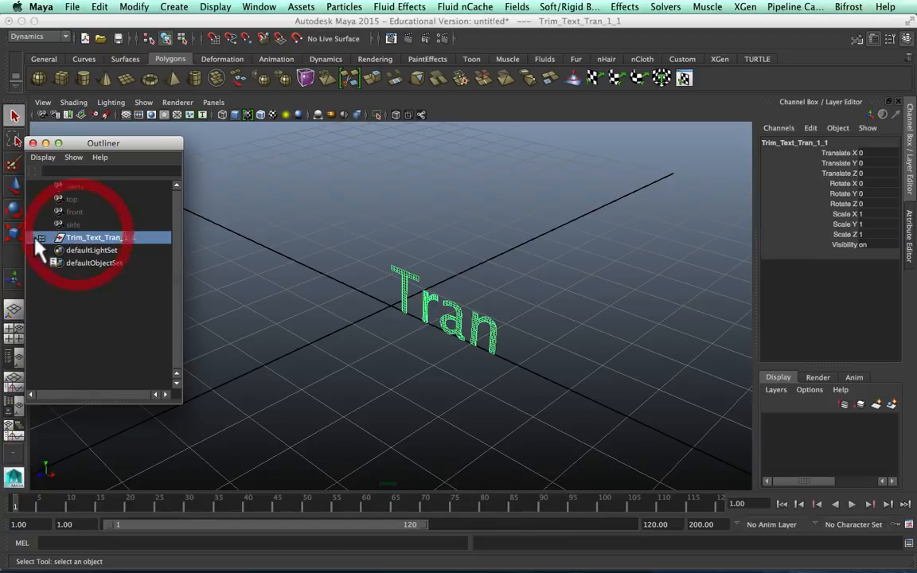
pyautogui.click(41, 238)
pyautogui.click(79, 250)
pyautogui.keyDown('shift'); pyautogui.click(88, 288); pyautogui.keyUp('shift')
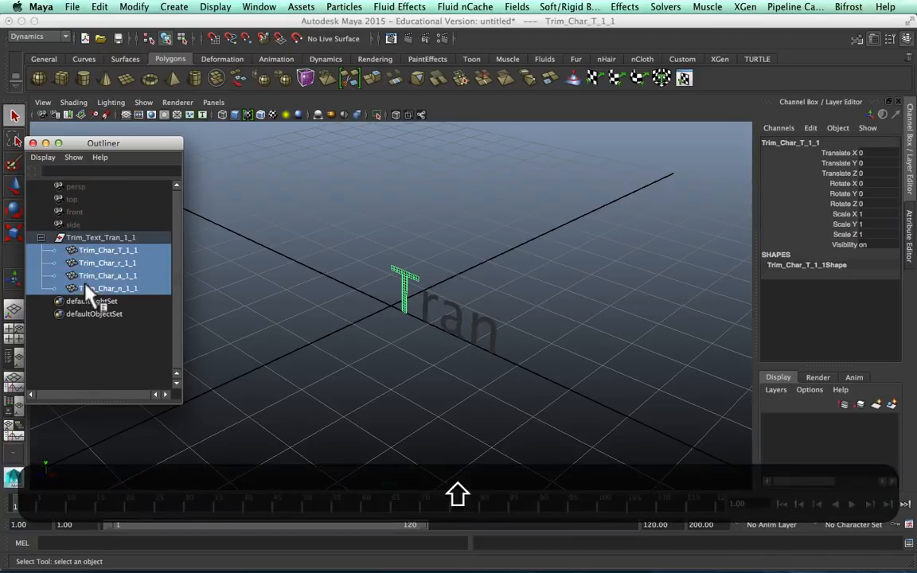
pyautogui.click(91, 237)
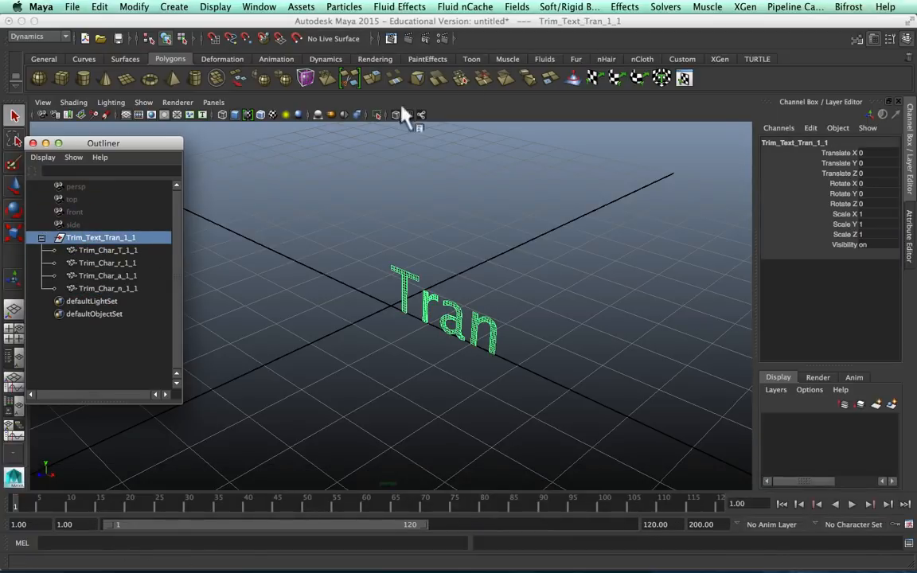
pyautogui.click(373, 79)
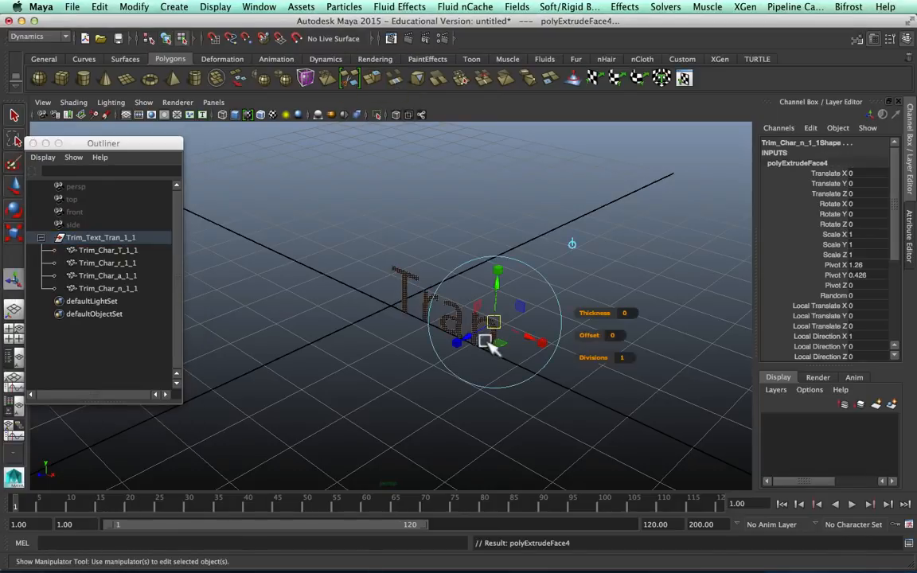
pyautogui.moveTo(465, 342); pyautogui.dragTo(442, 352)
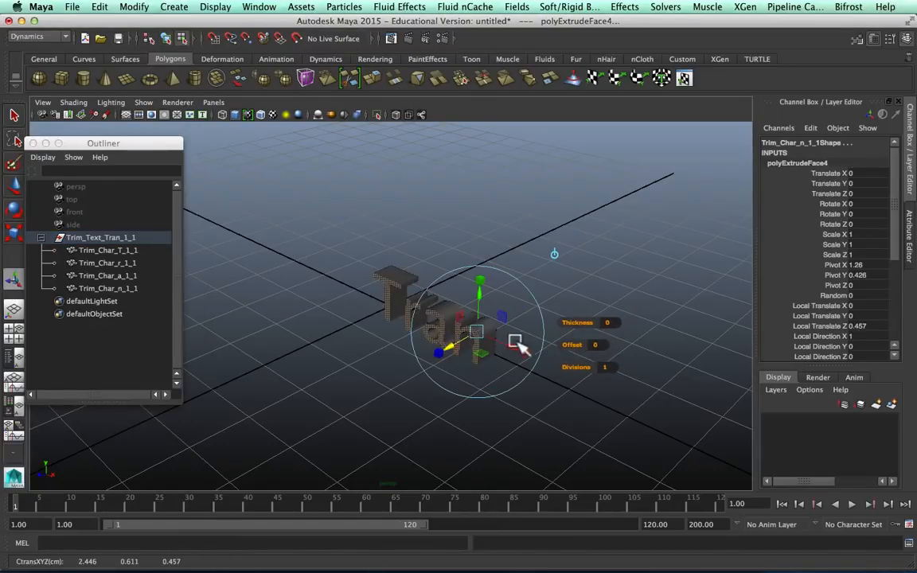
# Return the extruded letters from component editing to object mode.
pyautogui.click(419, 409)
pyautogui.moveTo(338, 255); pyautogui.dragTo(512, 426)
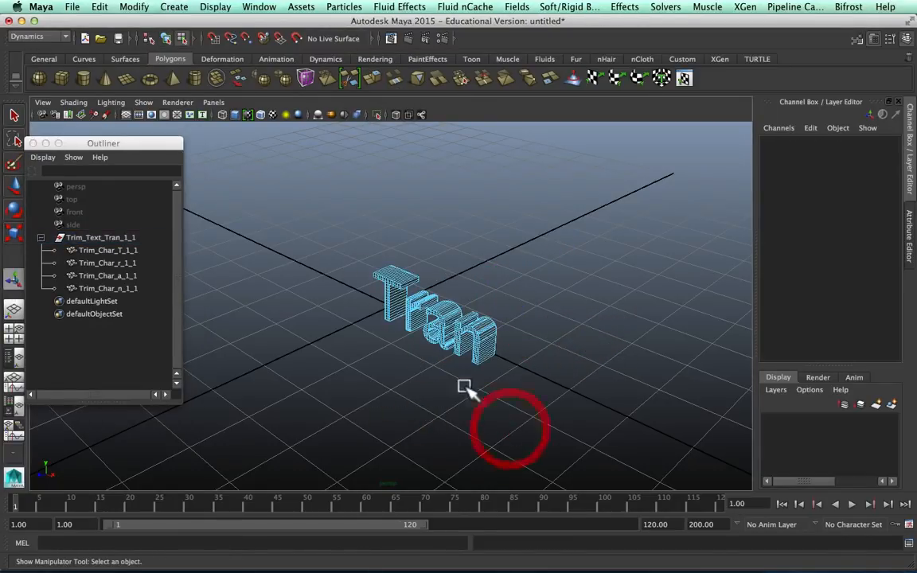
pyautogui.moveTo(452, 221)
pyautogui.mouseDown(button='right')
pyautogui.moveTo(509, 268)
pyautogui.moveTo(553, 205)
pyautogui.moveTo(459, 211)
pyautogui.moveTo(451, 225)
pyautogui.moveTo(505, 189)
pyautogui.mouseUp(button='right')
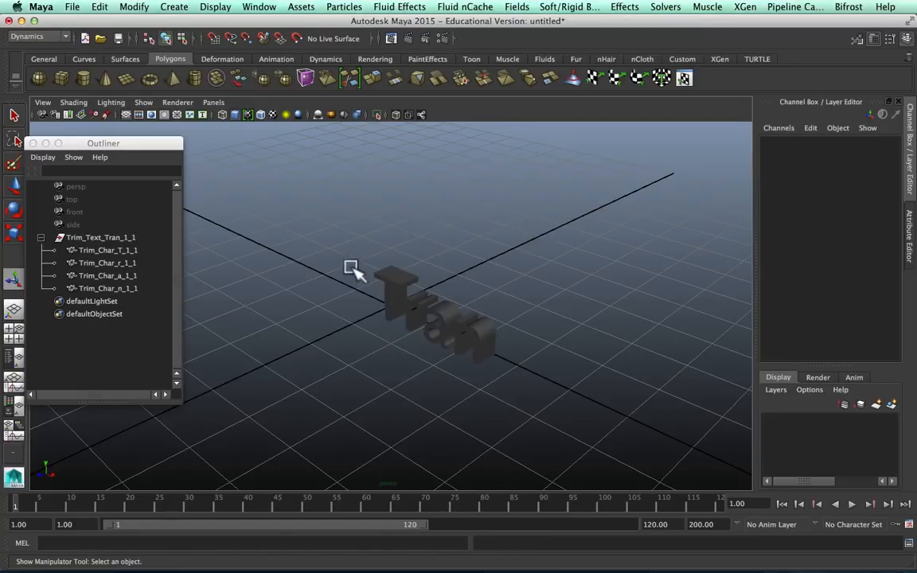
pyautogui.moveTo(351, 267); pyautogui.dragTo(493, 342)
# Duplicate the whole extruded text group and compare the letters inside the original and the copy.
pyautogui.click(100, 238)
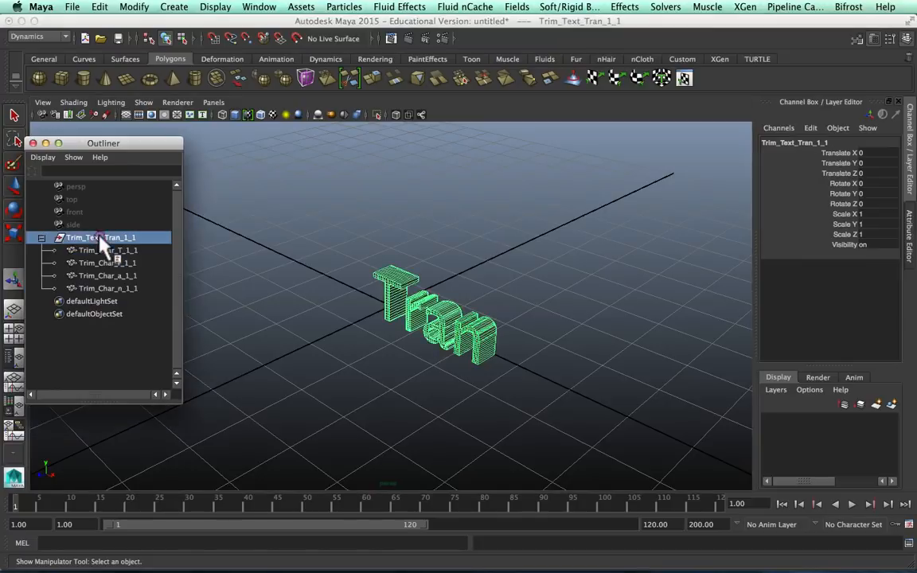
pyautogui.press('w')
pyautogui.keyDown('alt'); pyautogui.moveTo(328, 301); pyautogui.dragTo(430, 307); pyautogui.keyUp('alt')
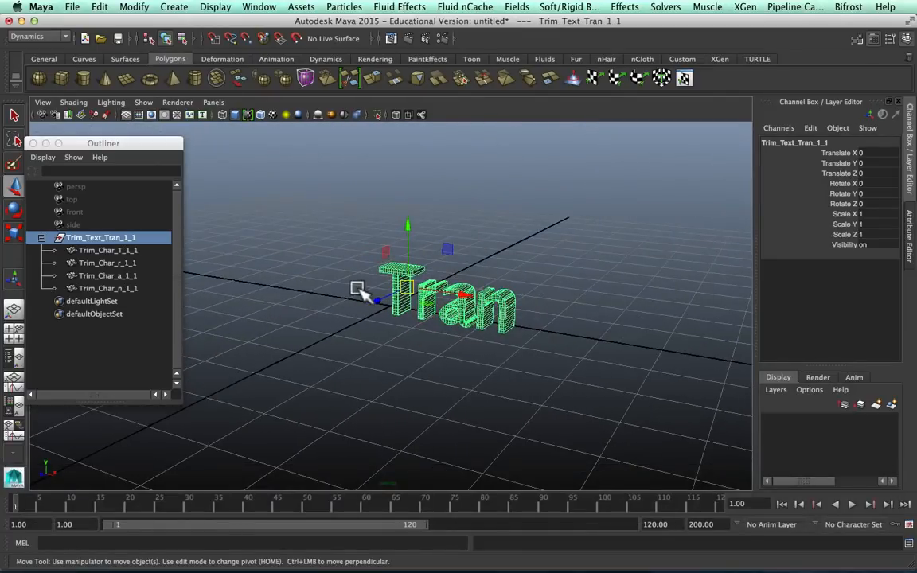
pyautogui.press('super+d')
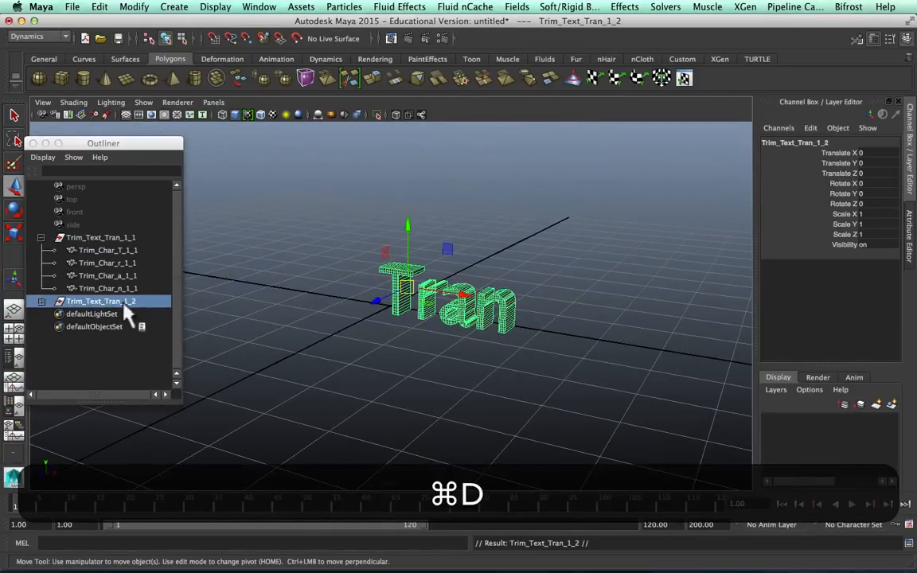
pyautogui.click(40, 301)
pyautogui.click(94, 238)
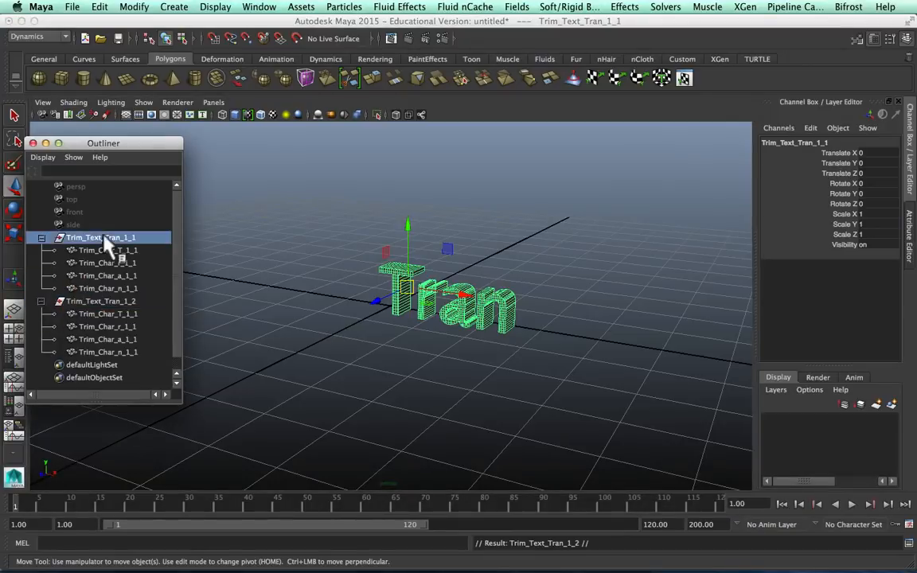
pyautogui.click(90, 289)
pyautogui.click(90, 314)
pyautogui.click(94, 301)
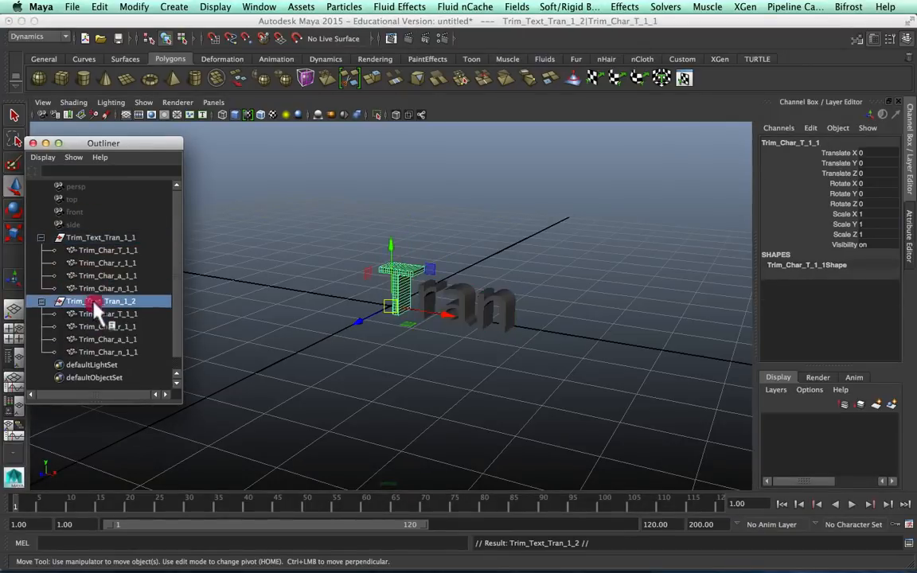
pyautogui.click(94, 238)
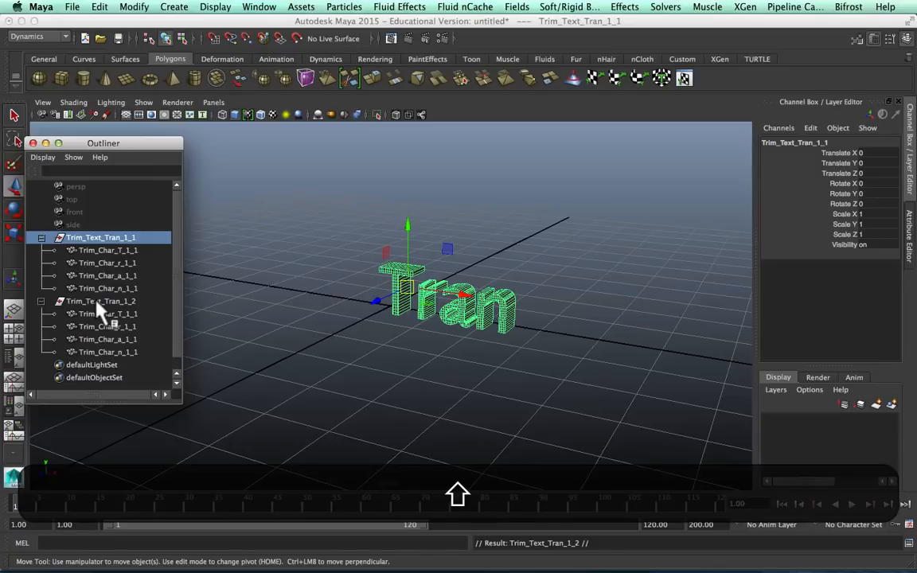
pyautogui.keyDown('shift'); pyautogui.click(97, 303); pyautogui.keyUp('shift')
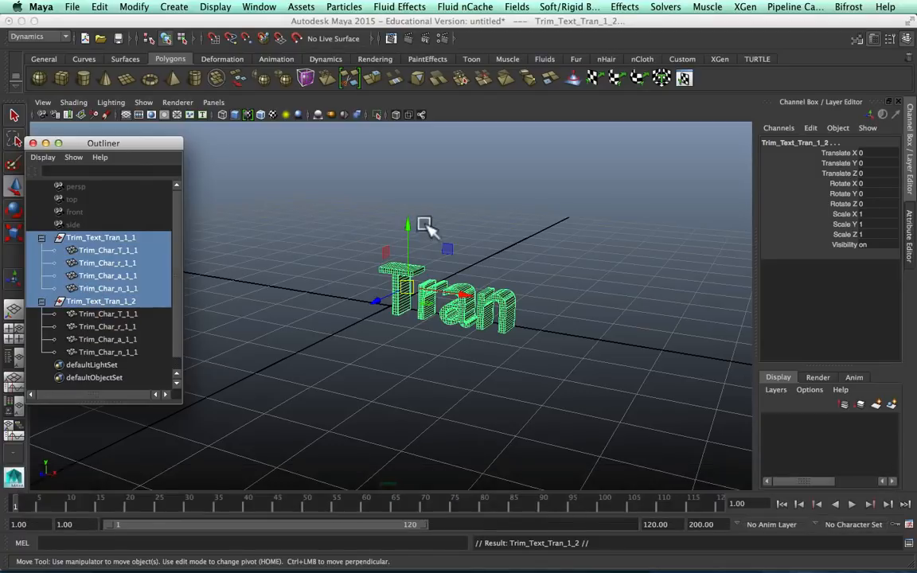
pyautogui.moveTo(407, 229); pyautogui.dragTo(434, 151)
pyautogui.press('z')
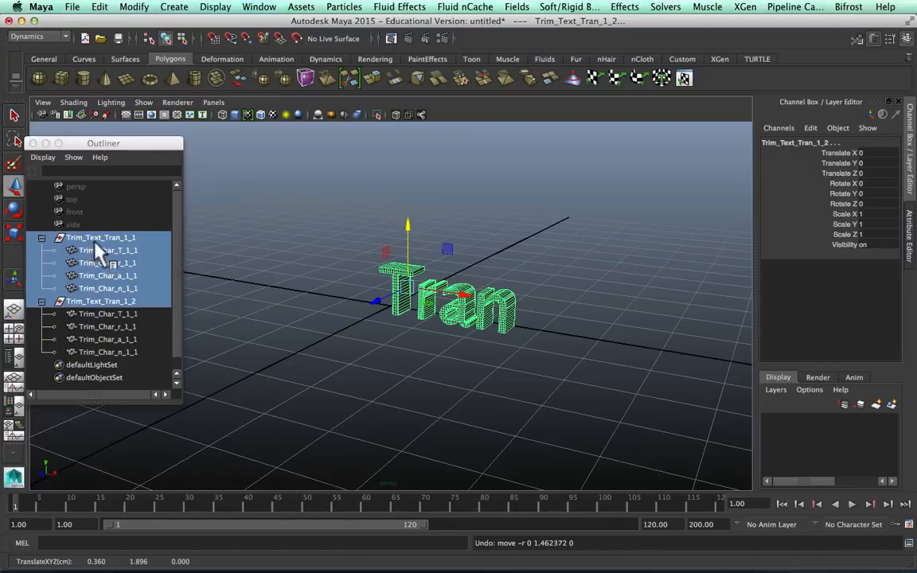
# Move only the original and duplicate text groups together up to about 3 units above the grid.
pyautogui.click(97, 241)
pyautogui.press('super')
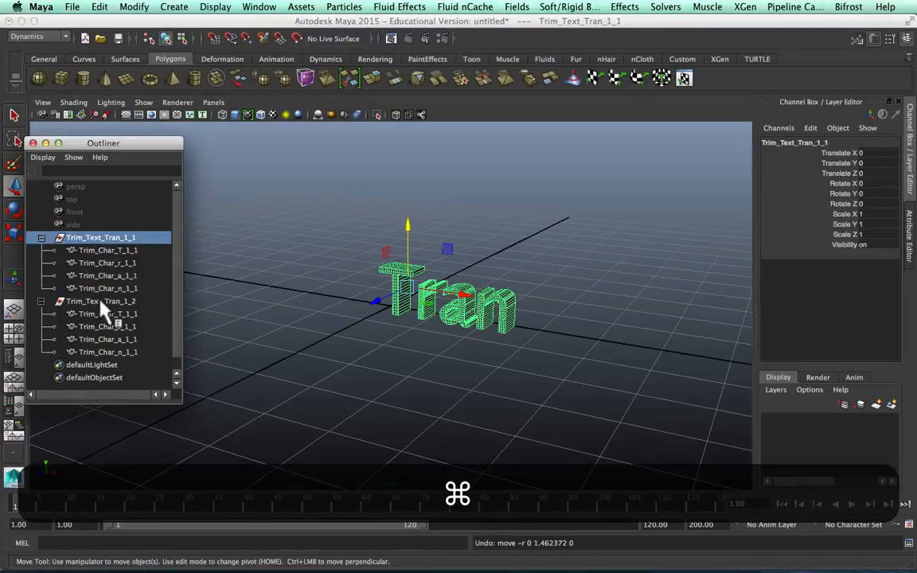
pyautogui.keyDown('super'); pyautogui.click(102, 307); pyautogui.keyUp('super')
pyautogui.moveTo(407, 231); pyautogui.dragTo(434, 57)
pyautogui.press('f')
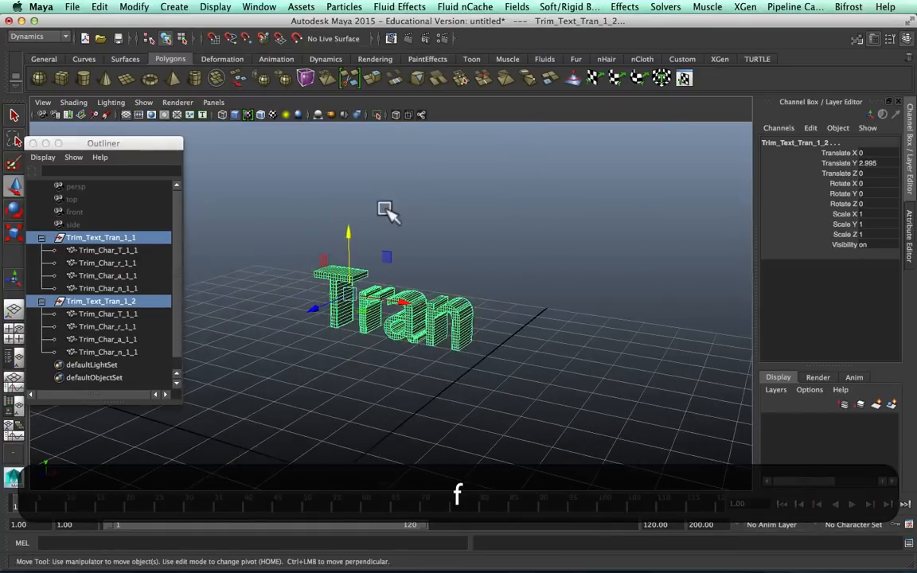
pyautogui.keyDown('alt'); pyautogui.moveTo(386, 208); pyautogui.dragTo(348, 207); pyautogui.keyUp('alt')
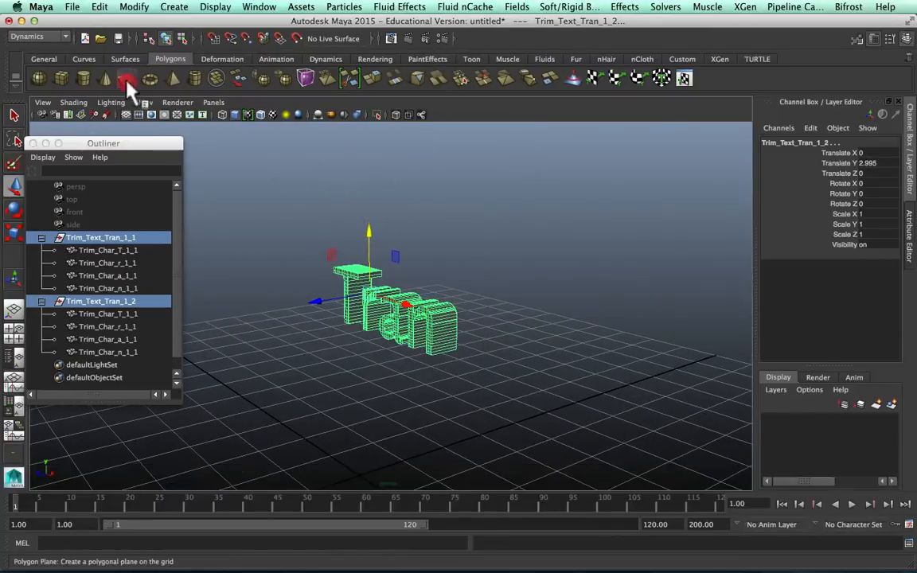
# Create a polygon plane at the origin and set its X rotation to 90 to stand it upright.
pyautogui.click(128, 80)
pyautogui.press('e')
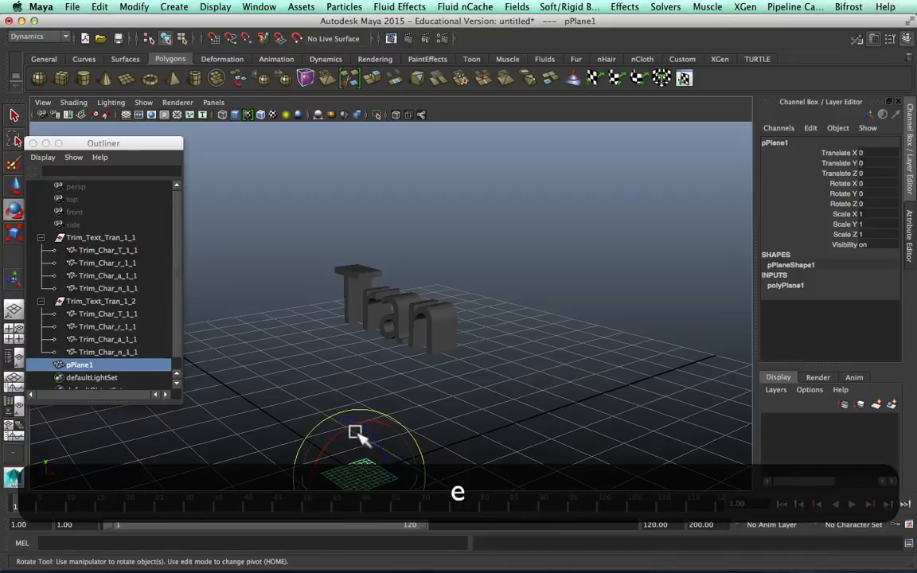
pyautogui.moveTo(347, 427); pyautogui.dragTo(318, 467)
pyautogui.click(870, 184)
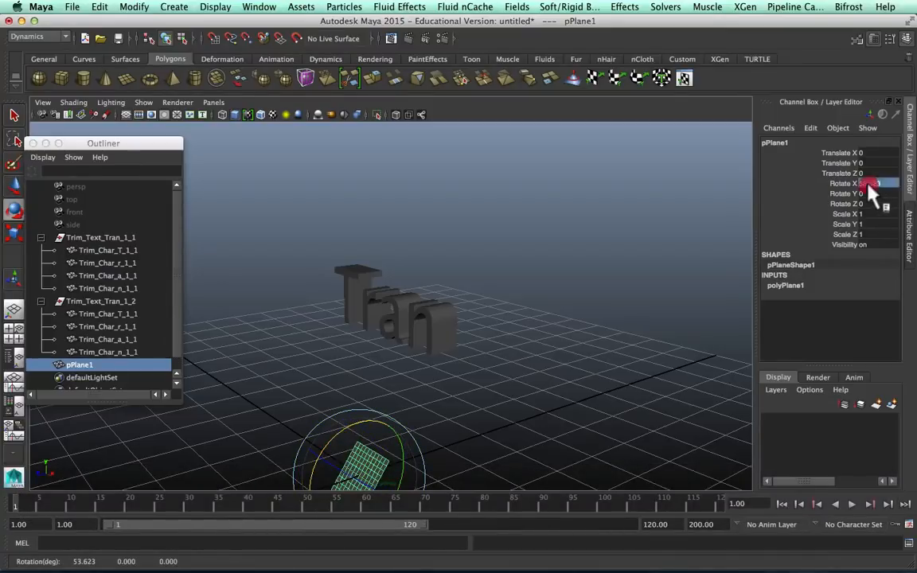
pyautogui.write('90')
pyautogui.press('Return')
# Raise the upright plane to about 3.3 units and scale it to about 9.1, widening it to about 27.7 in X.
pyautogui.press('r')
pyautogui.press('w')
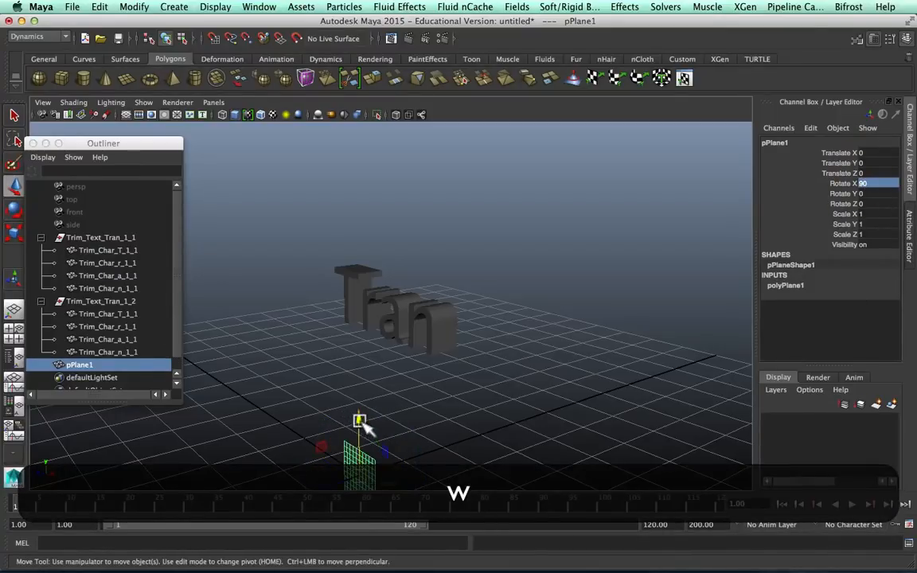
pyautogui.moveTo(360, 421); pyautogui.dragTo(401, 241)
pyautogui.press('r')
pyautogui.click(357, 305)
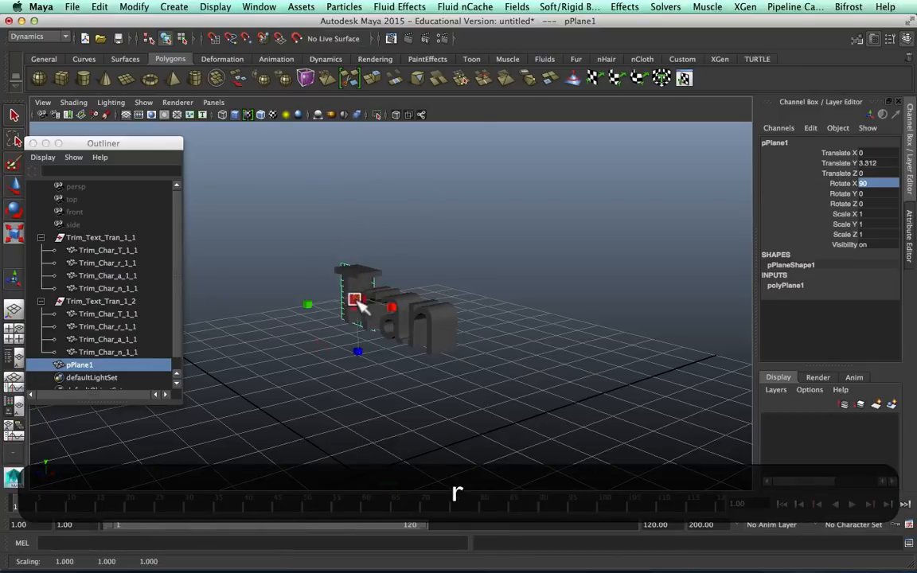
pyautogui.moveTo(356, 305); pyautogui.dragTo(502, 359)
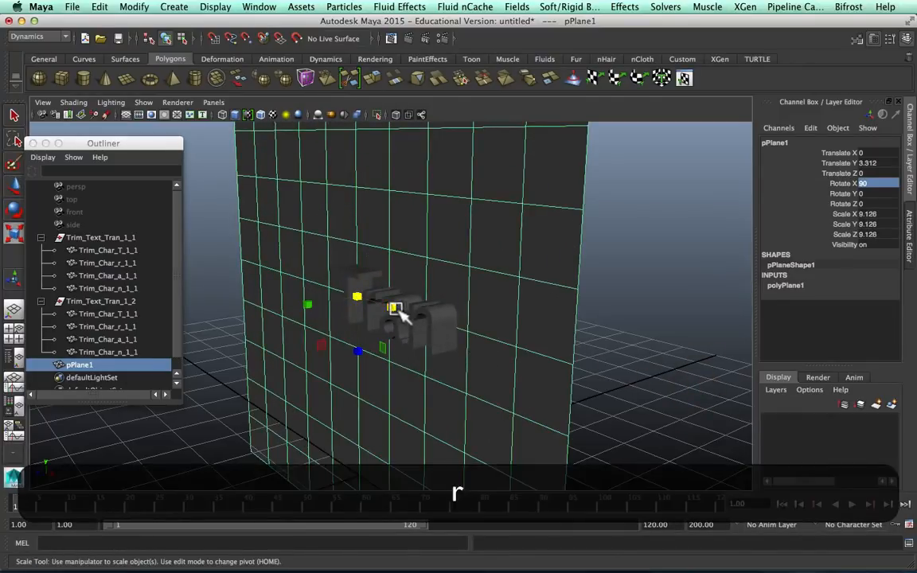
pyautogui.moveTo(394, 308); pyautogui.dragTo(483, 324)
pyautogui.scroll(-5, 384, 368)
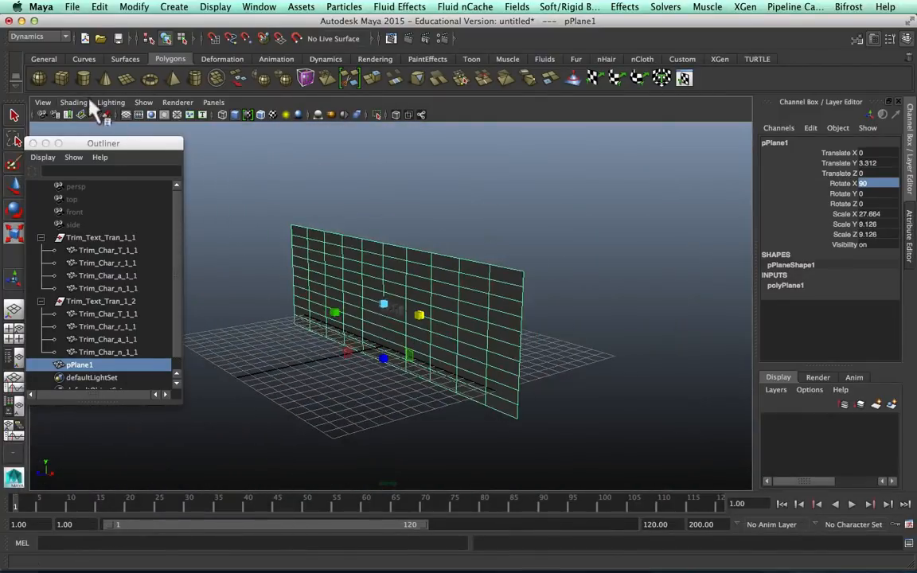
# Add a second polygon plane scaled up as a large ground, and select it together with the upright plane.
pyautogui.click(125, 78)
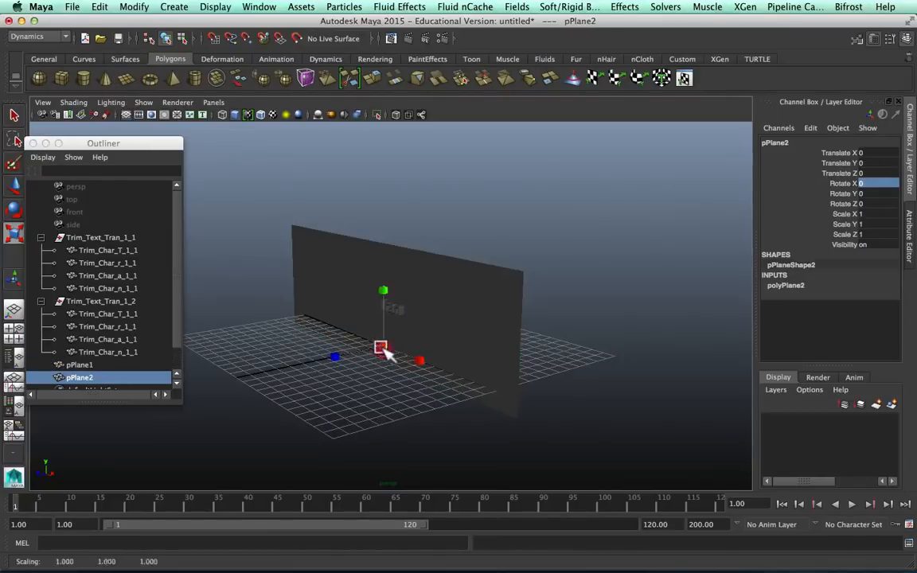
pyautogui.moveTo(382, 347); pyautogui.dragTo(633, 329)
pyautogui.scroll(5, 445, 319)
pyautogui.keyDown('shift'); pyautogui.click(498, 320); pyautogui.keyUp('shift')
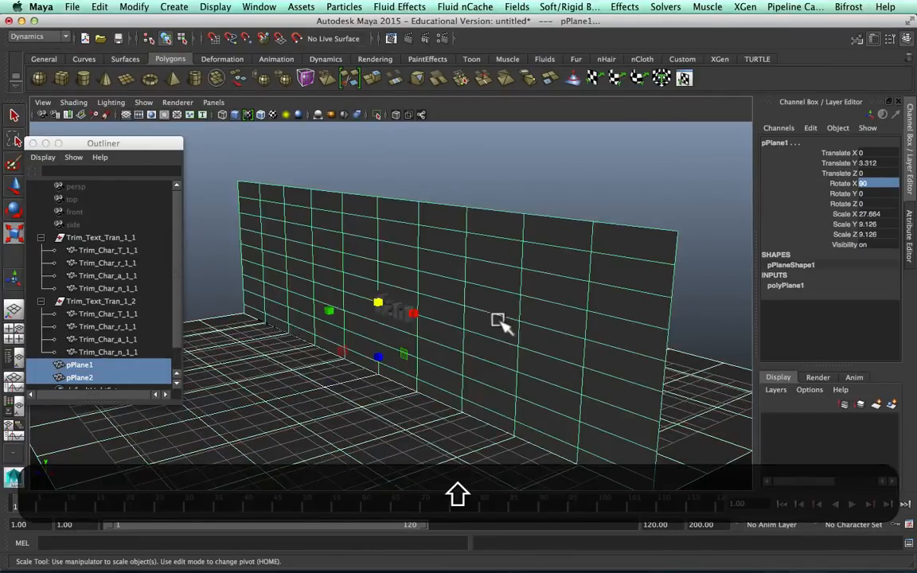
# Make the selected upright wall plane and ground plane passive rigid bodies.
pyautogui.click(517, 6)
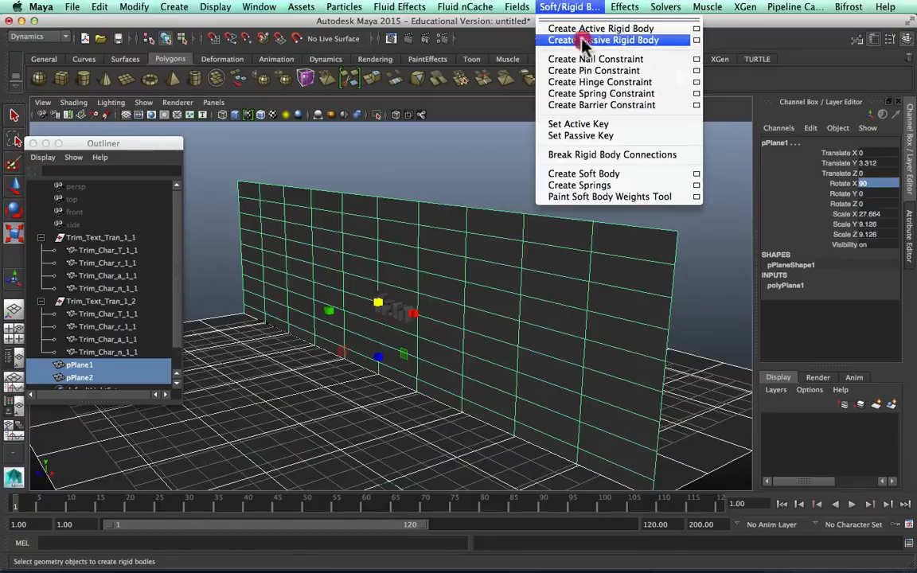
pyautogui.click(584, 41)
pyautogui.click(459, 160)
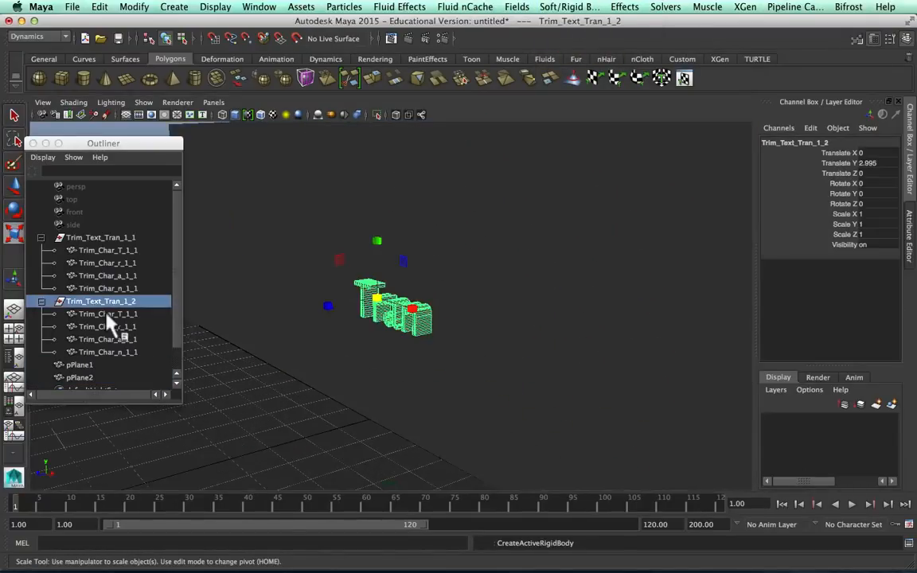
# Make the four individual letters in the duplicate text group Trim_Text_Tran_1_2 active rigid bodies.
pyautogui.click(106, 314)
pyautogui.keyDown('shift'); pyautogui.click(102, 352); pyautogui.keyUp('shift')
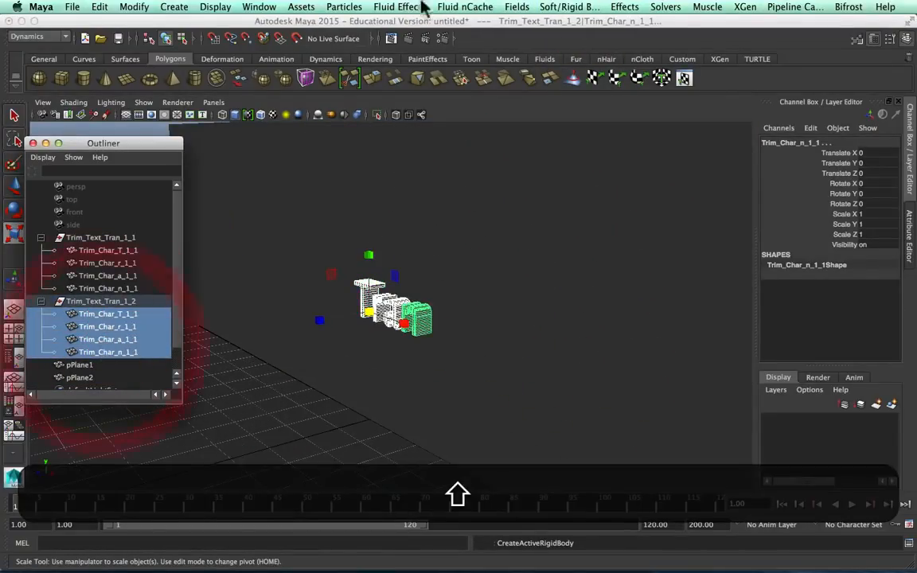
pyautogui.click(516, 6)
pyautogui.click(577, 31)
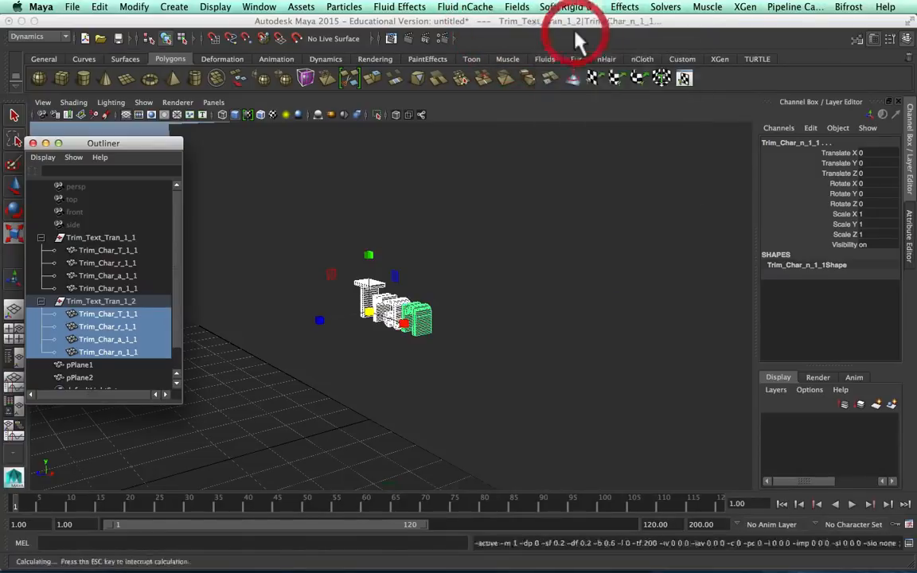
# Add a gravity field affecting the four letters of the duplicate text group.
pyautogui.click(92, 301)
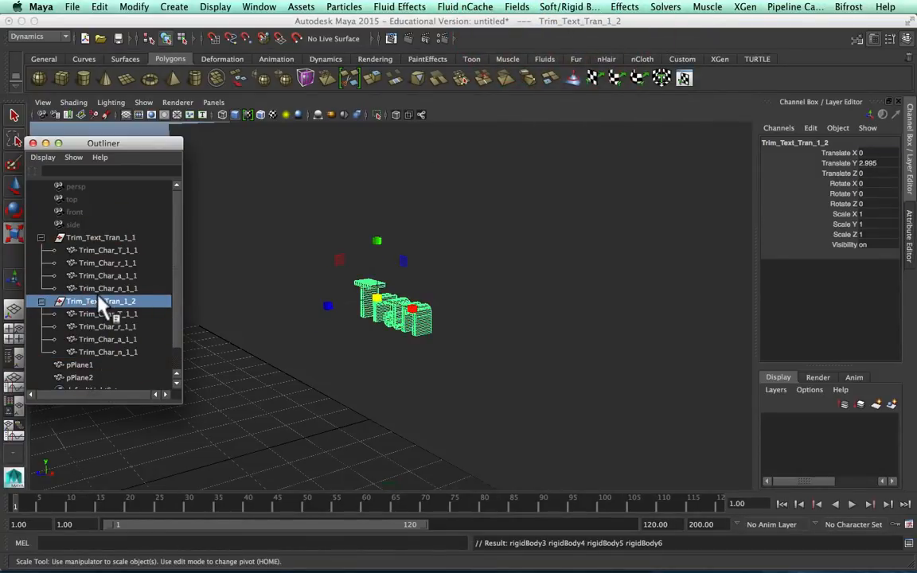
pyautogui.click(101, 313)
pyautogui.keyDown('shift'); pyautogui.click(93, 351); pyautogui.keyUp('shift')
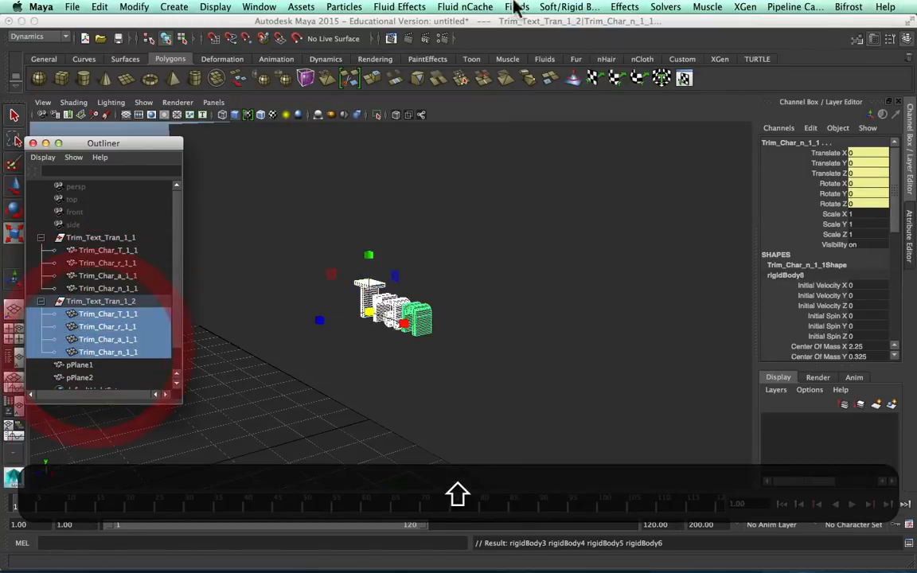
pyautogui.click(517, 8)
pyautogui.click(523, 58)
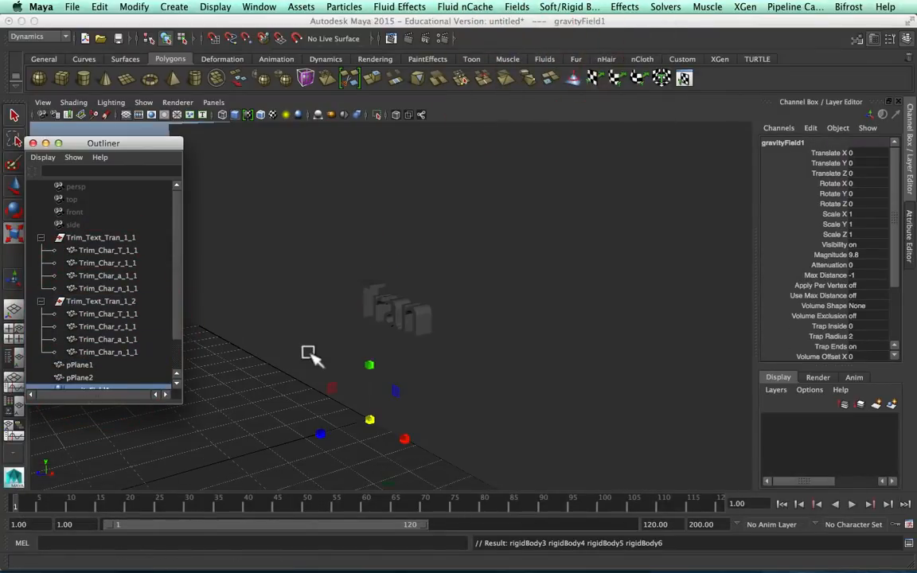
# Play the simulation from frame 1 to check how the letters fall, stop it, and rewind to the start.
pyautogui.scroll(3, 308, 349)
pyautogui.click(781, 504)
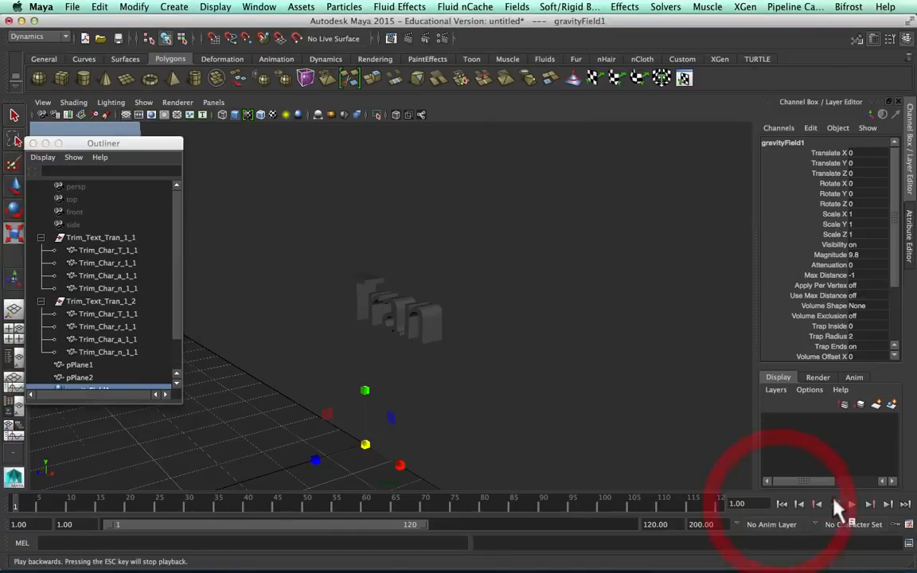
pyautogui.click(851, 504)
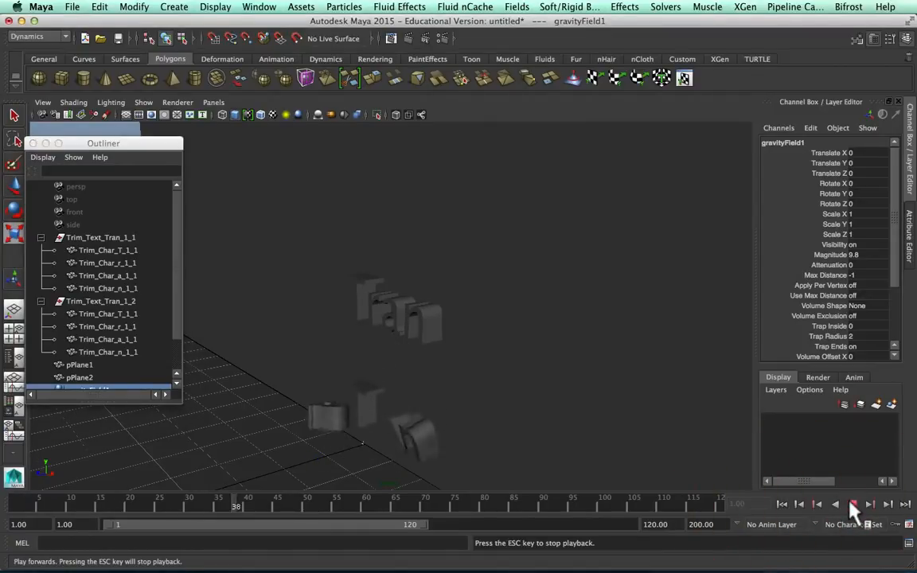
pyautogui.click(851, 504)
pyautogui.press('r')
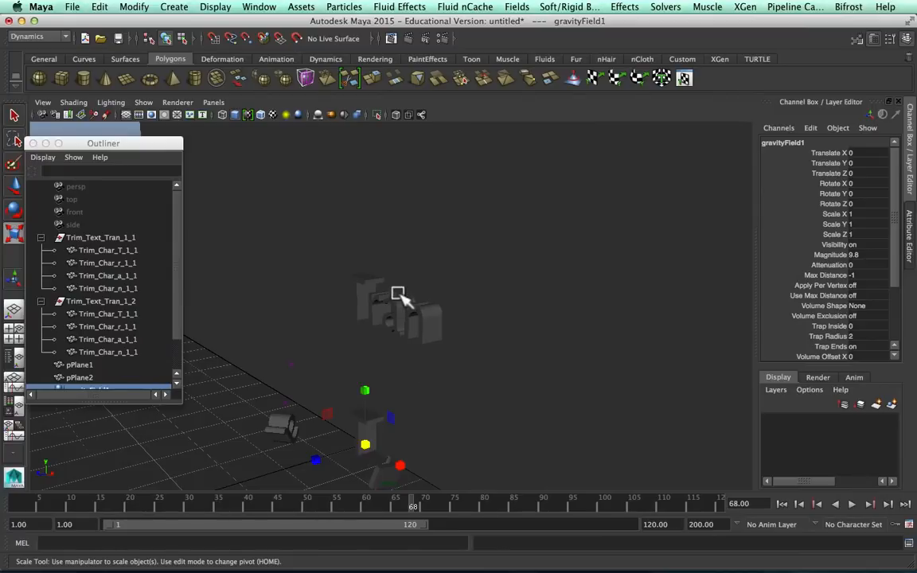
pyautogui.click(427, 384)
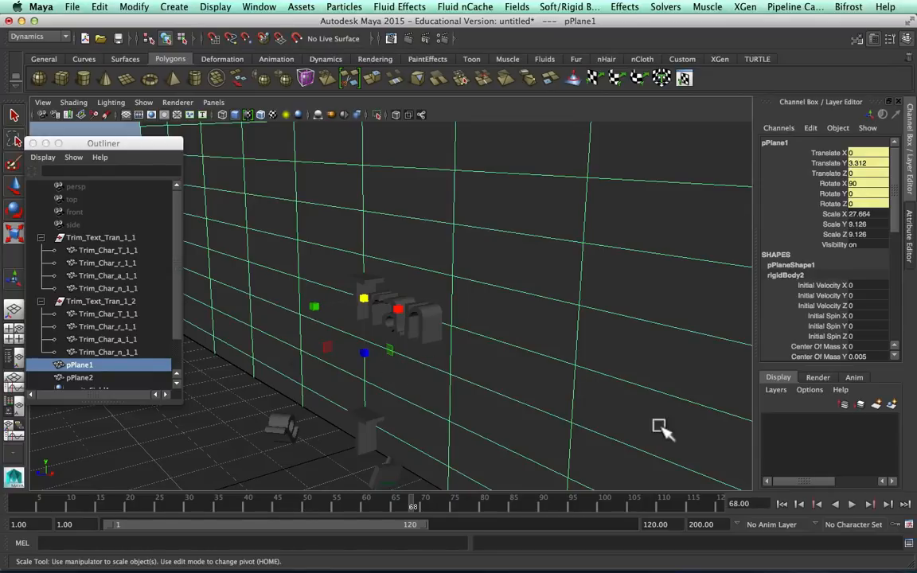
pyautogui.click(782, 503)
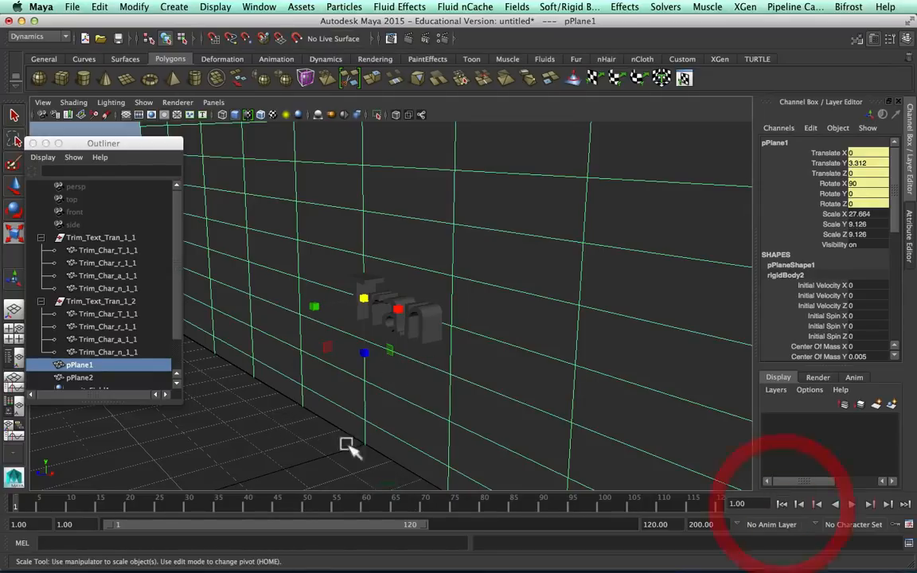
# Set the rigid body Initial Velocity Z of the duplicate letter T to 1.
pyautogui.click(91, 315)
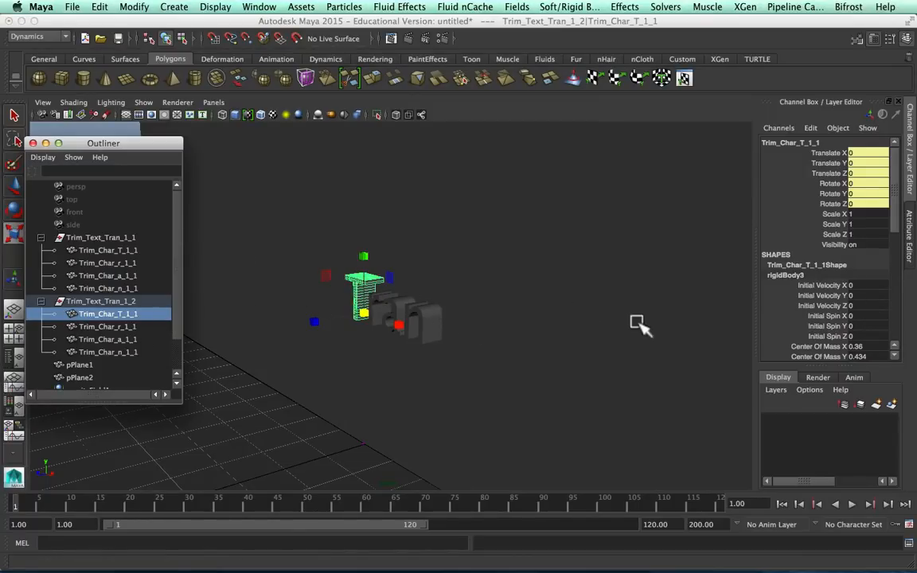
pyautogui.click(864, 305)
pyautogui.write('1')
pyautogui.press('Return')
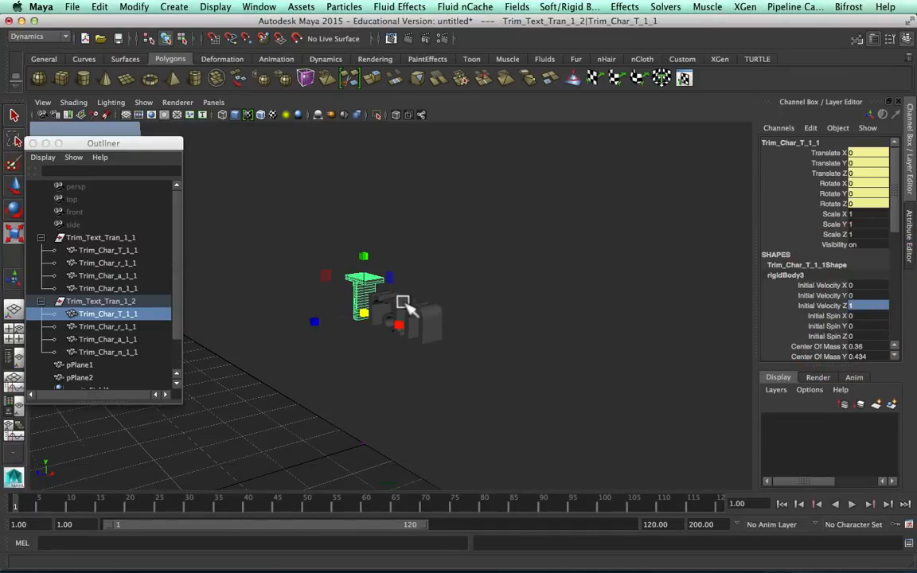
# Set Initial Velocity Z to 1 for the duplicate letters r, a and n together.
pyautogui.click(127, 327)
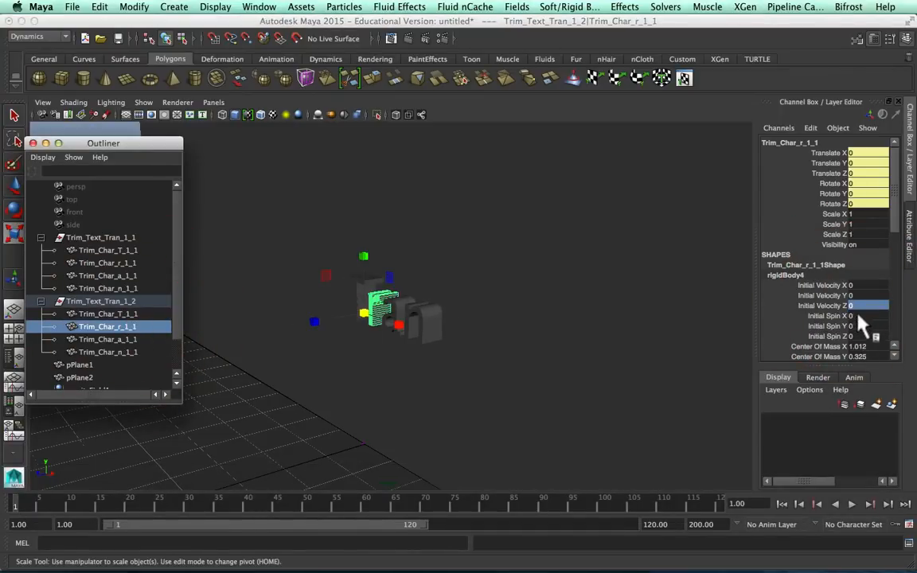
pyautogui.click(866, 306)
pyautogui.keyDown('shift'); pyautogui.click(130, 353); pyautogui.keyUp('shift')
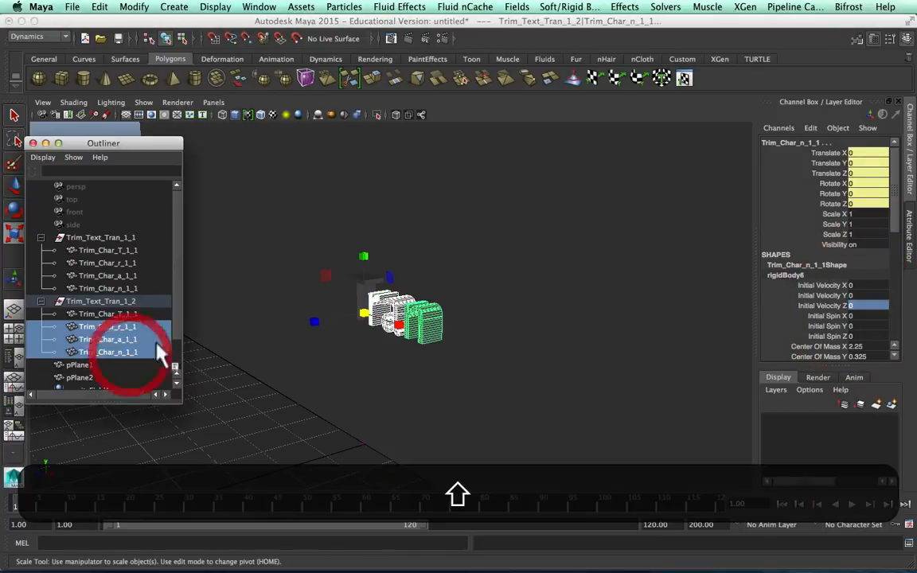
pyautogui.write('1')
pyautogui.press('Return')
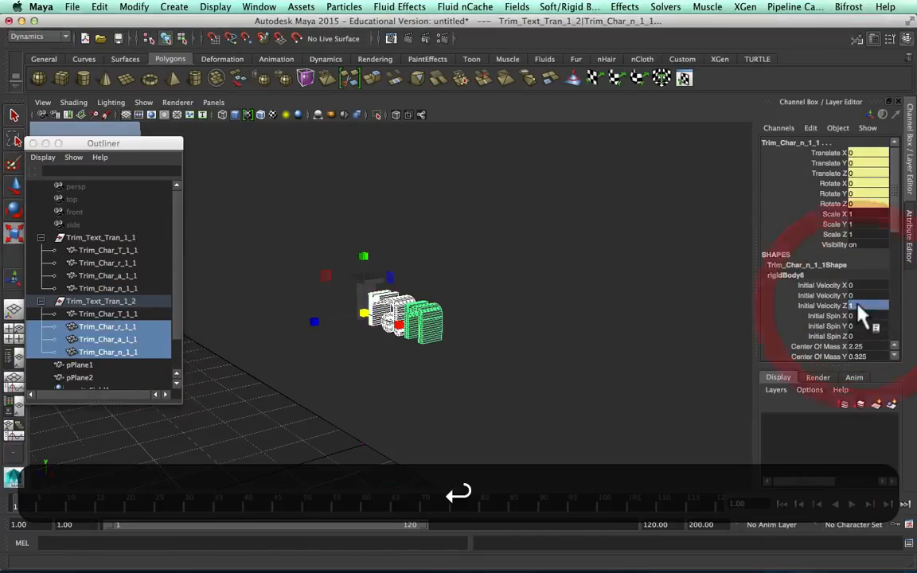
# Check the duplicate T's velocity setting, preview the letters' fall away from the wall, and rewind to frame 1.
pyautogui.click(120, 314)
pyautogui.click(111, 327)
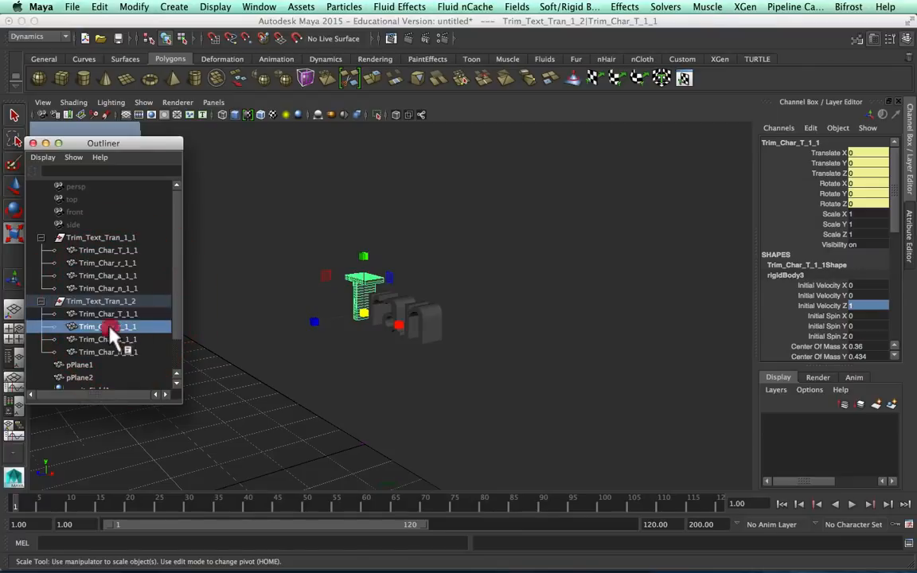
pyautogui.click(117, 315)
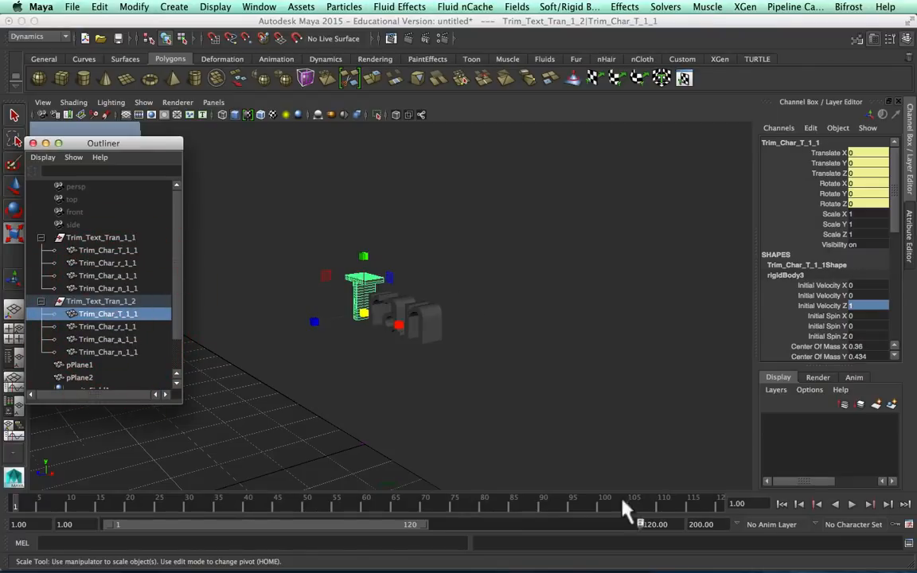
pyautogui.click(851, 504)
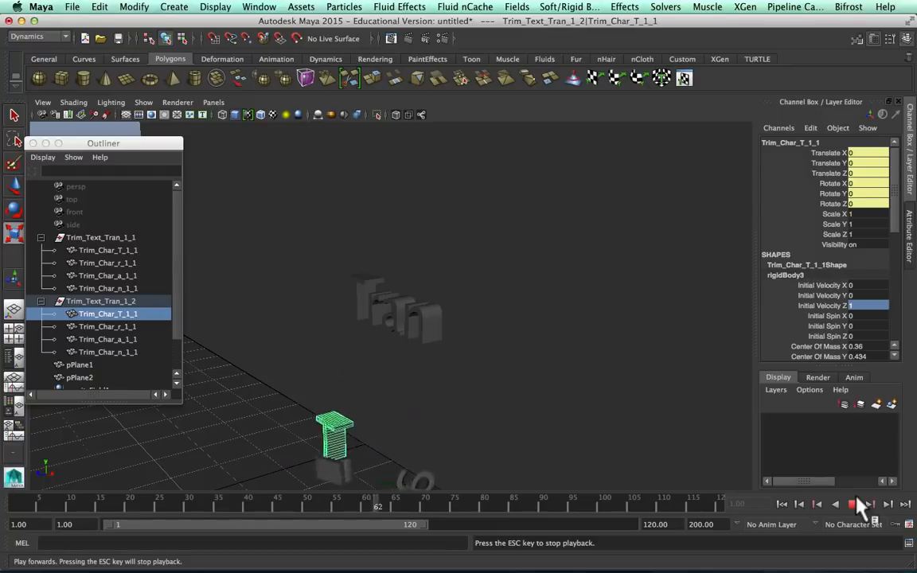
pyautogui.click(853, 505)
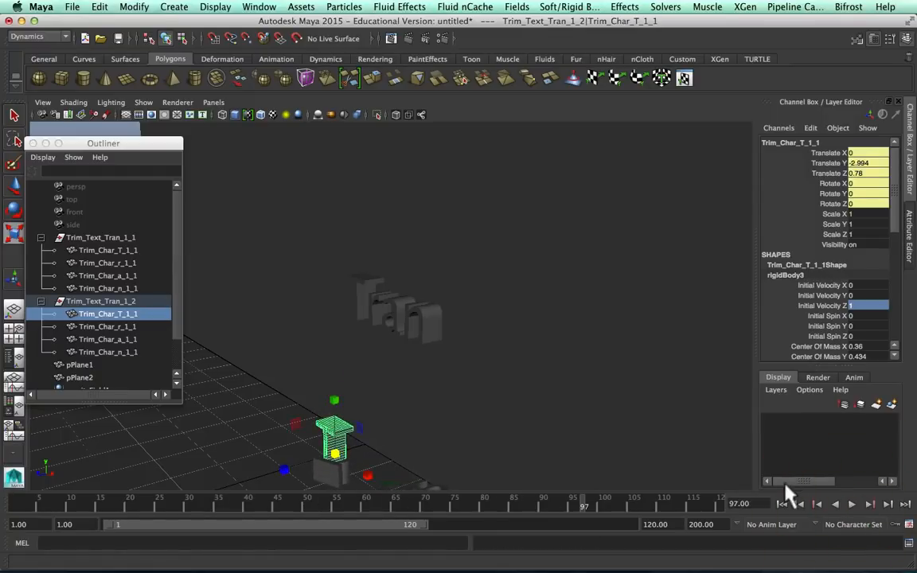
pyautogui.click(783, 503)
# Set Initial Spin X to 70 for the duplicate letter T and 90 for the duplicate letter r.
pyautogui.click(118, 316)
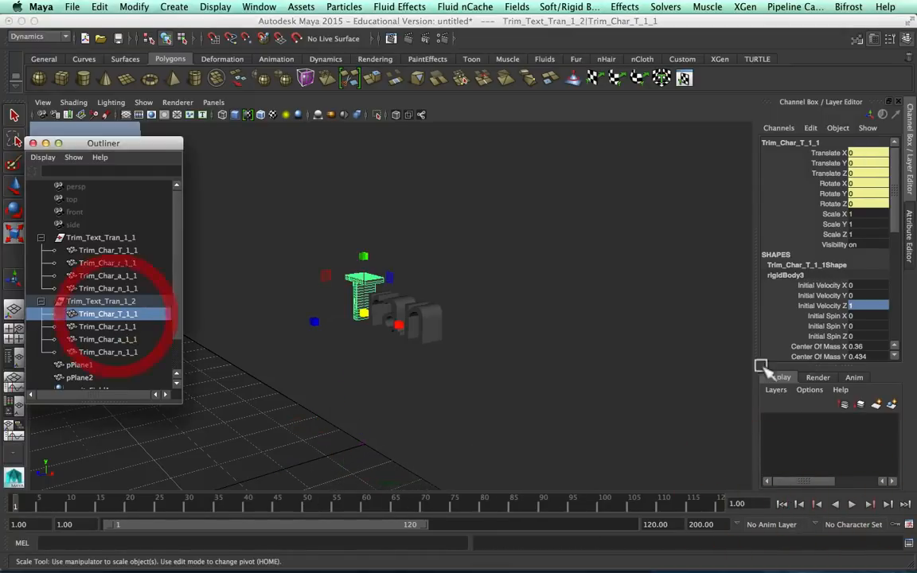
pyautogui.click(860, 317)
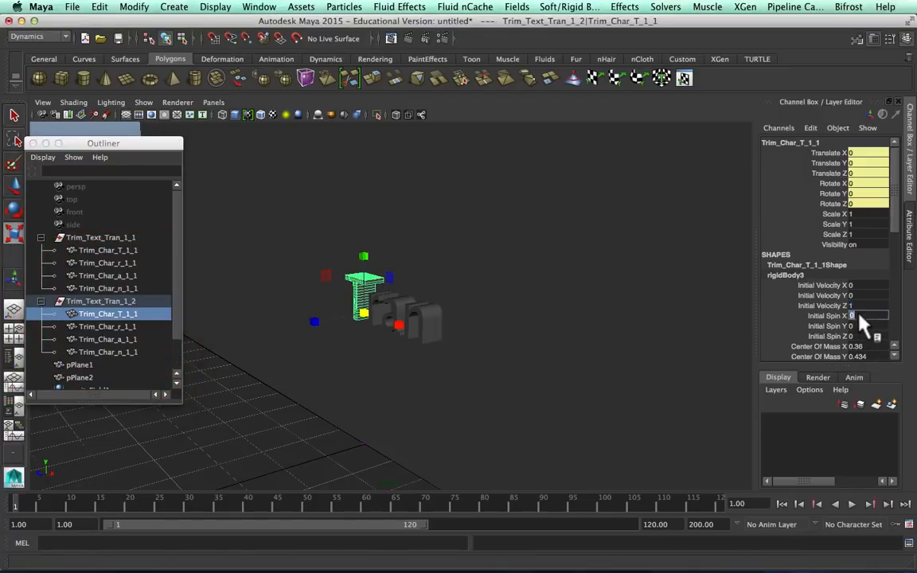
pyautogui.write('70')
pyautogui.click(108, 327)
pyautogui.click(871, 316)
pyautogui.write('9')
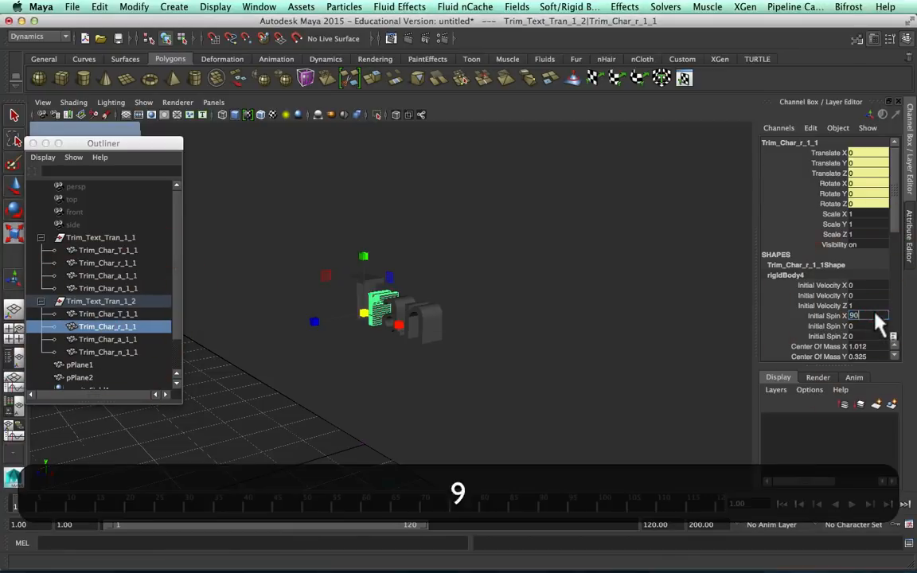
pyautogui.press('Return')
# Set Initial Spin X to 55 for the duplicate letter a and 75 for the duplicate letter n.
pyautogui.click(128, 339)
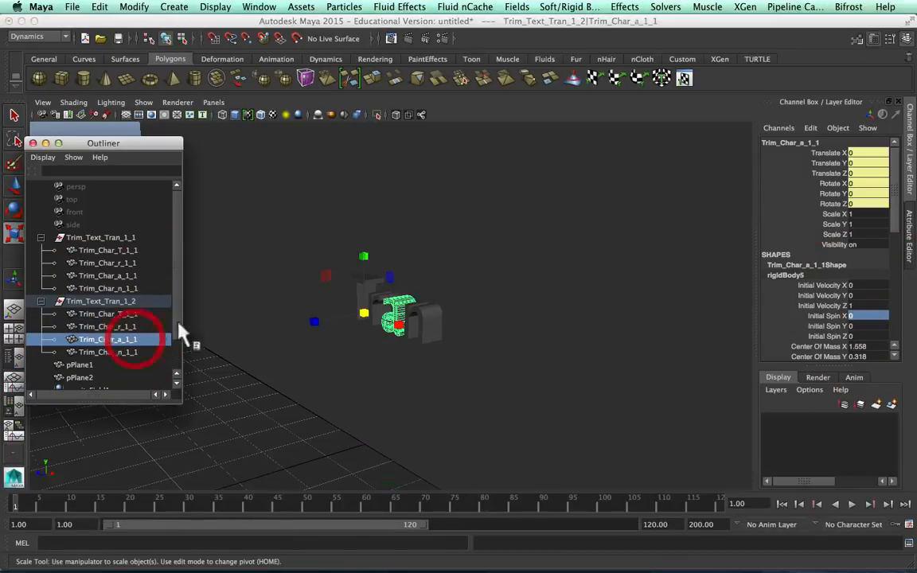
pyautogui.click(869, 316)
pyautogui.write('55')
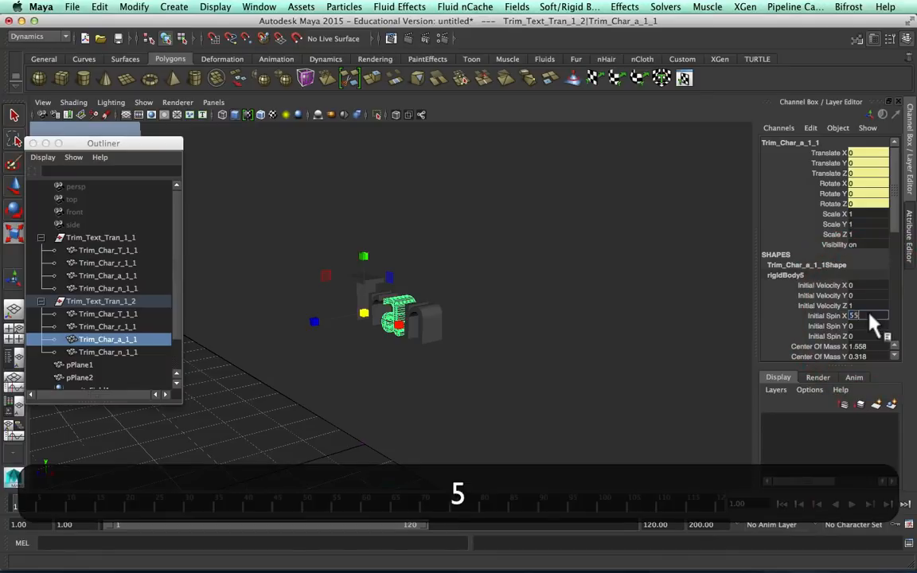
pyautogui.press('Return')
pyautogui.click(137, 352)
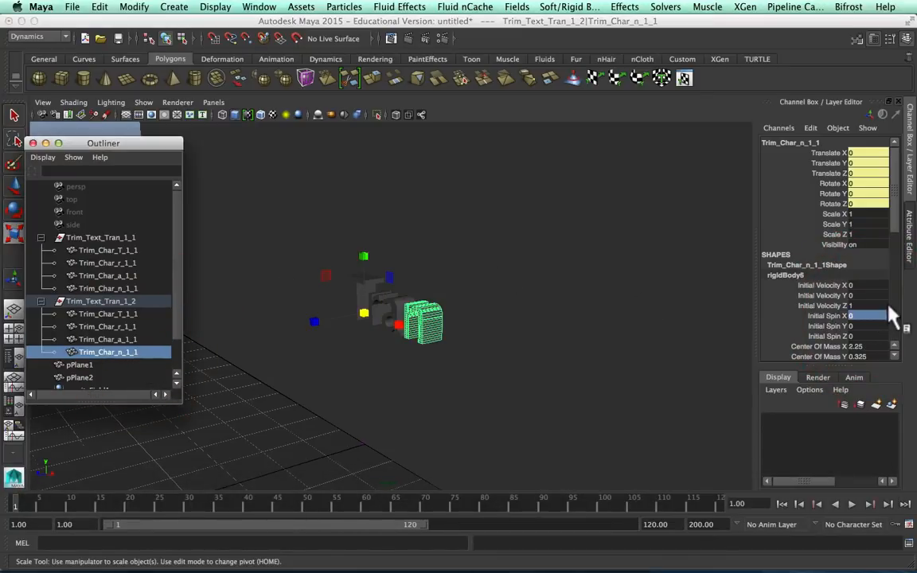
pyautogui.click(874, 317)
pyautogui.write('75')
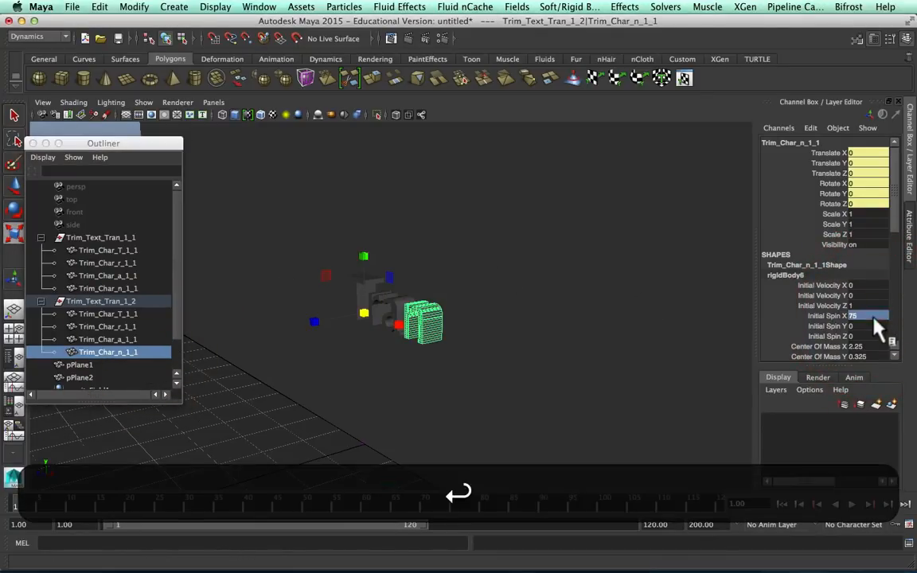
# Play the simulation to check the letters' spinning fall, stop it, and return to frame 1.
pyautogui.click(781, 504)
pyautogui.click(851, 504)
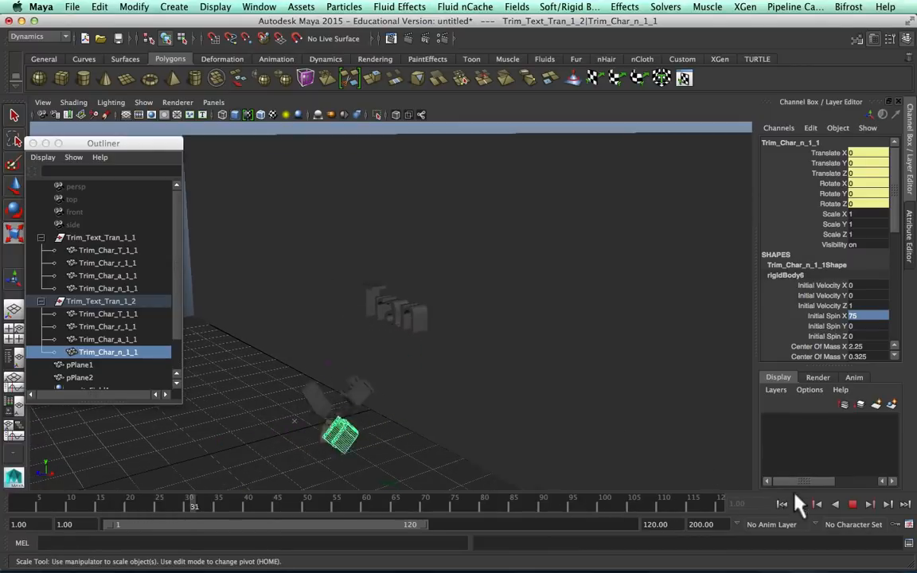
pyautogui.click(852, 503)
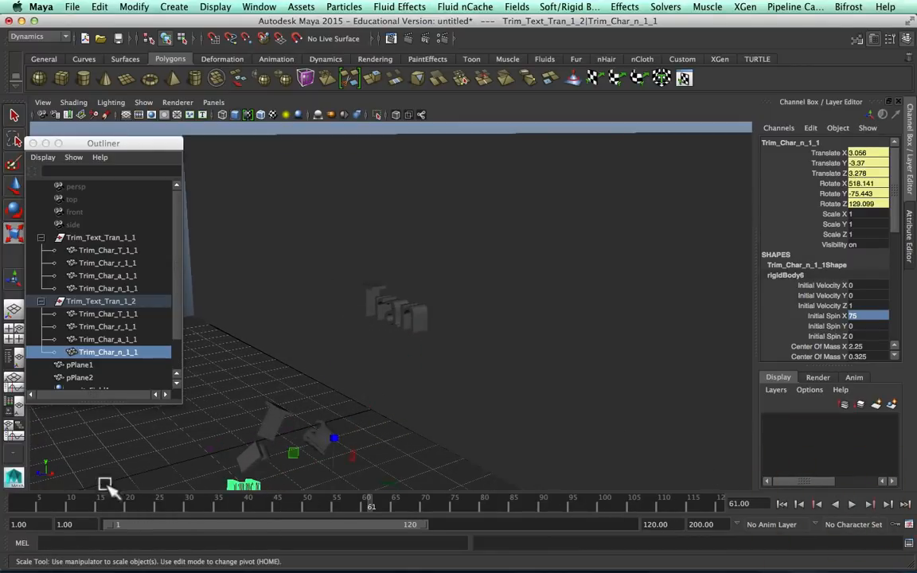
pyautogui.click(31, 500)
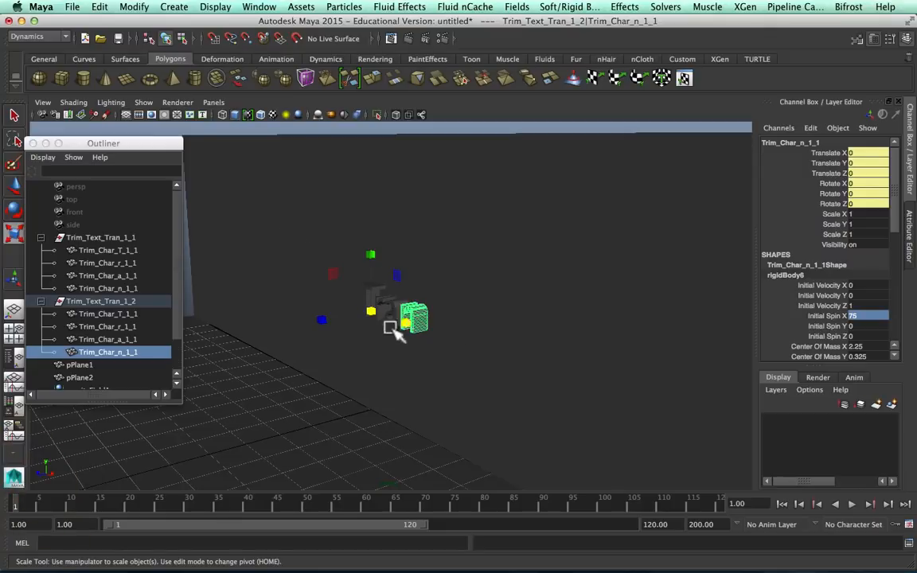
# Select all four letters of the duplicate text group and bake their simulation to keyframes across the timeline.
pyautogui.scroll(3, 334, 306)
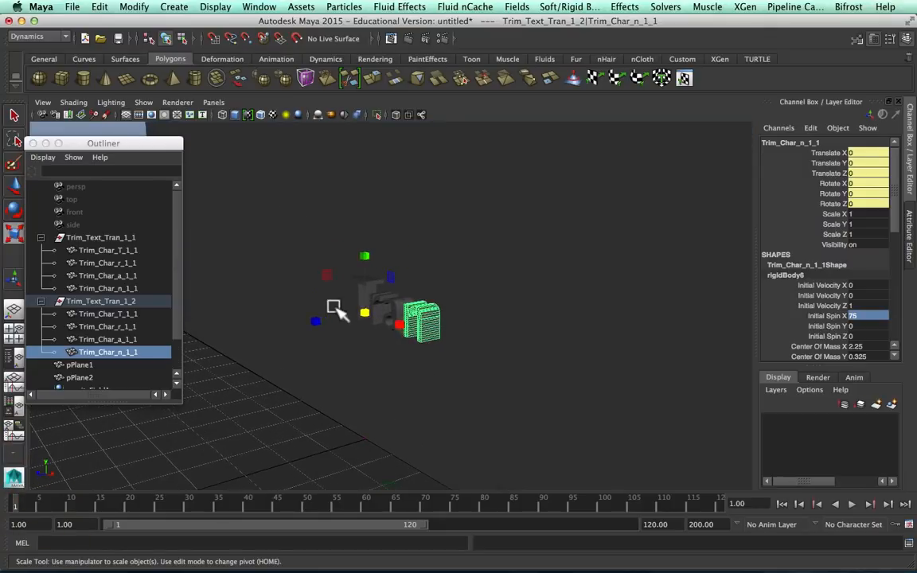
pyautogui.keyDown('shift'); pyautogui.click(108, 316); pyautogui.keyUp('shift')
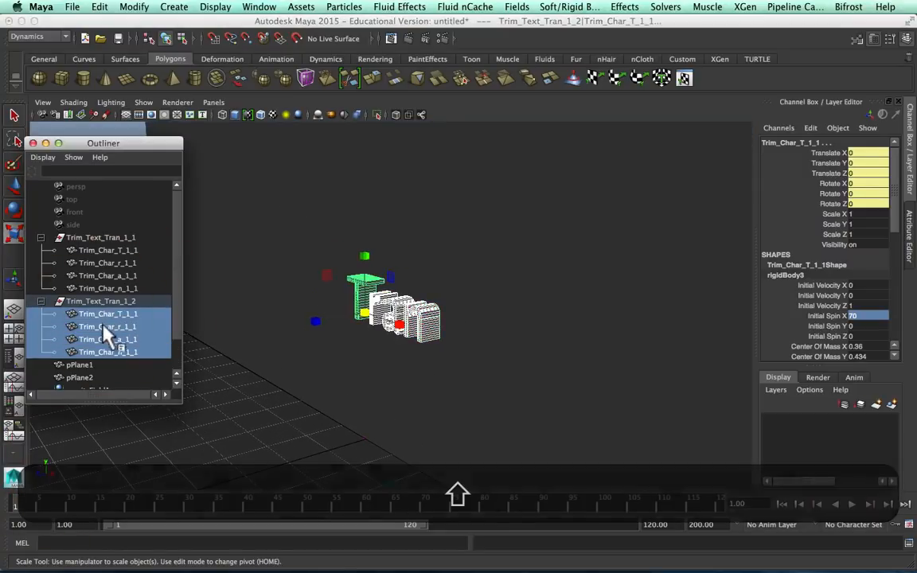
pyautogui.click(84, 7)
pyautogui.moveTo(100, 6)
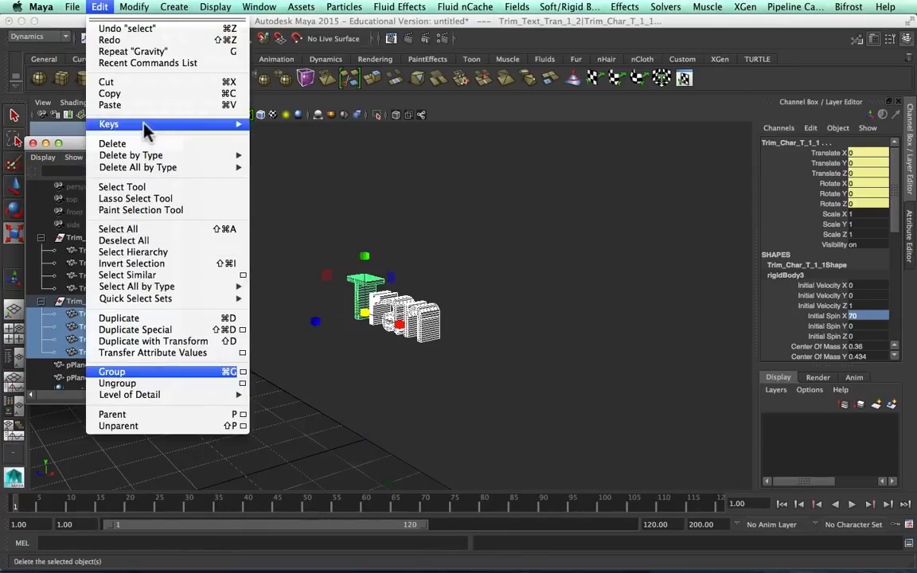
pyautogui.moveTo(146, 126)
pyautogui.click(287, 207)
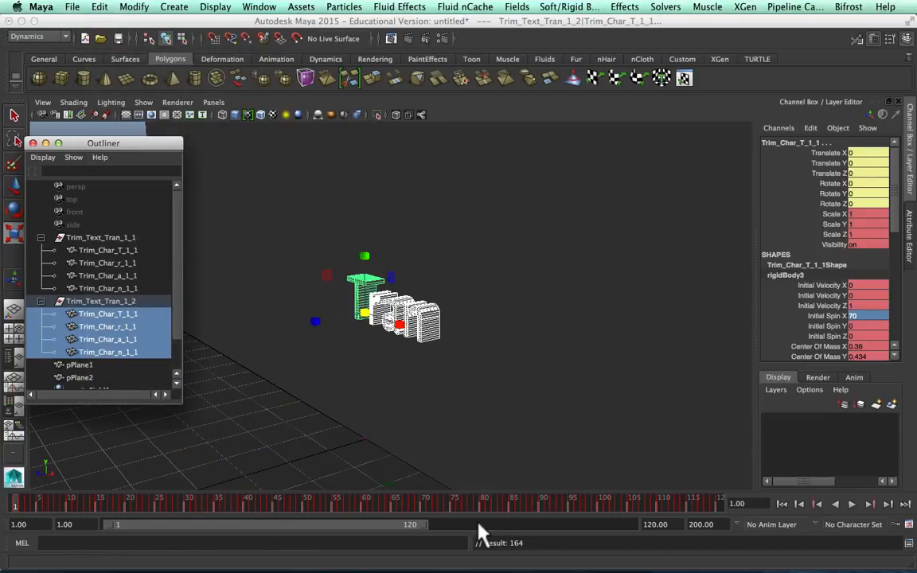
# Play back the baked fall briefly, and delete the rigid bodies from the four duplicate letters.
pyautogui.click(850, 503)
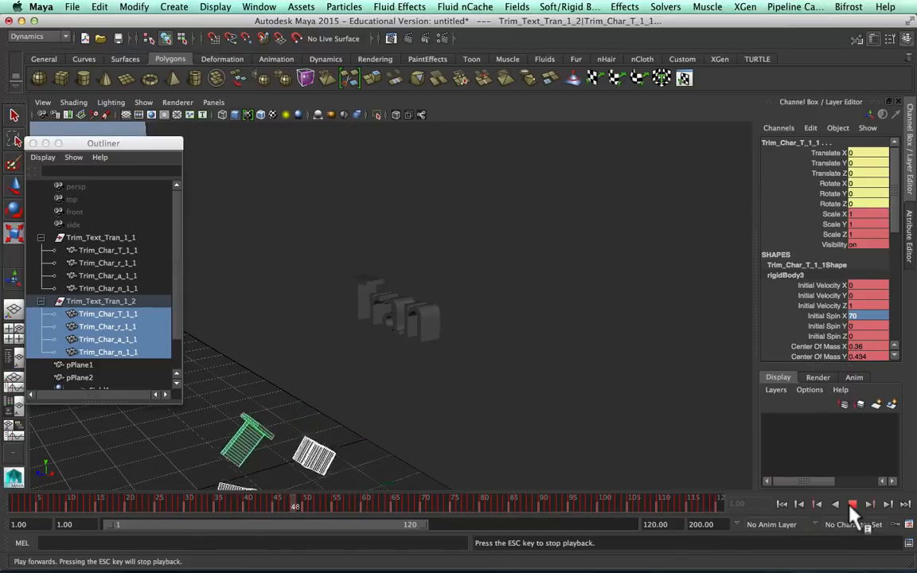
pyautogui.click(851, 504)
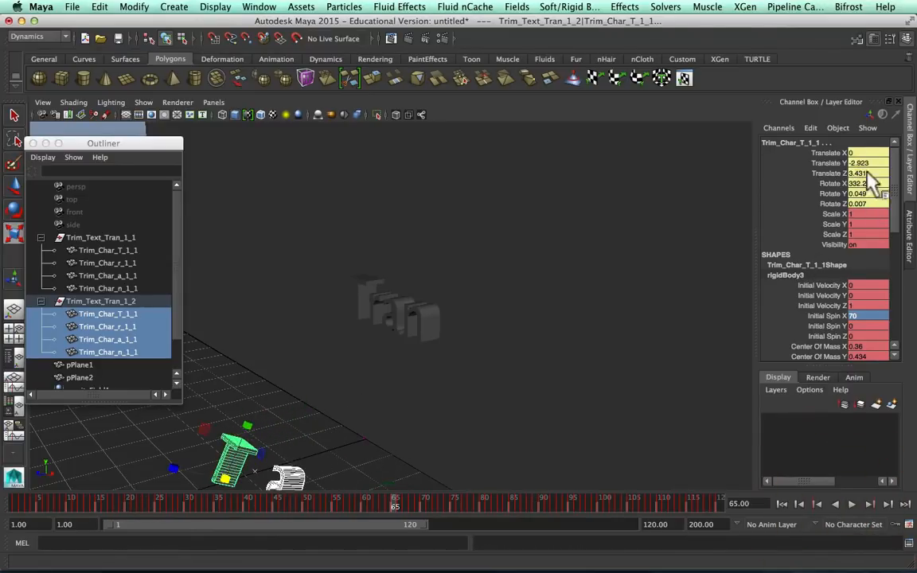
pyautogui.click(99, 7)
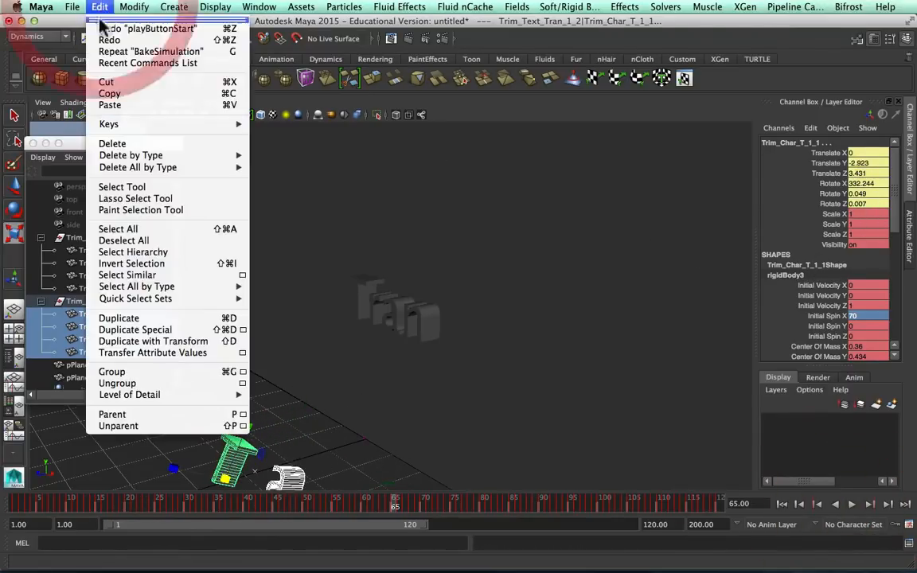
pyautogui.moveTo(159, 155)
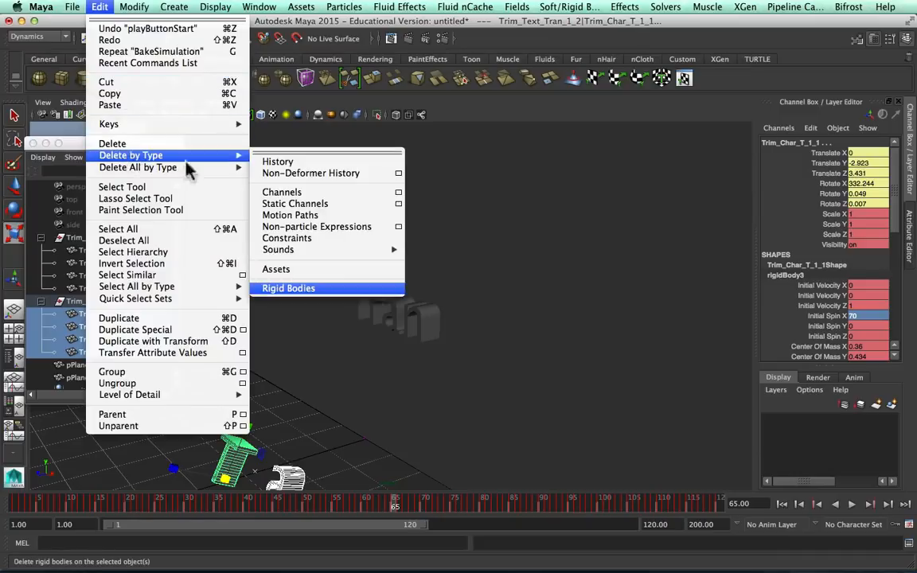
pyautogui.click(279, 289)
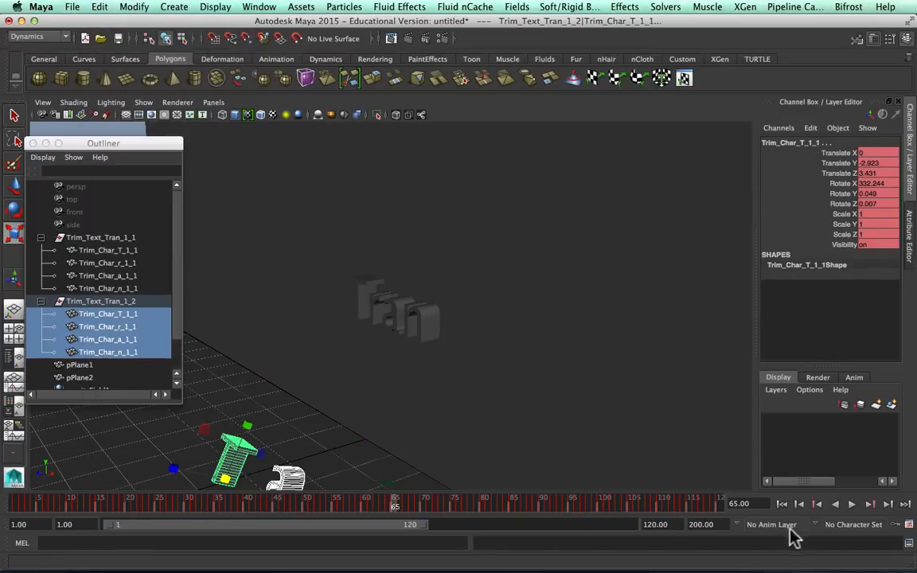
# Play the baked letter animation from the start with the whole wall in view, stop it, and return to frame 1.
pyautogui.click(782, 504)
pyautogui.click(851, 503)
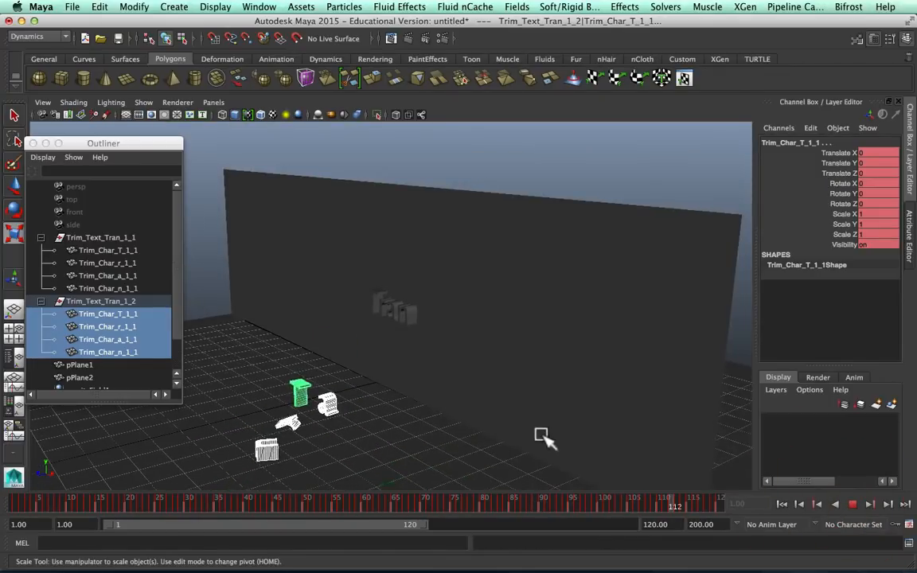
pyautogui.click(851, 504)
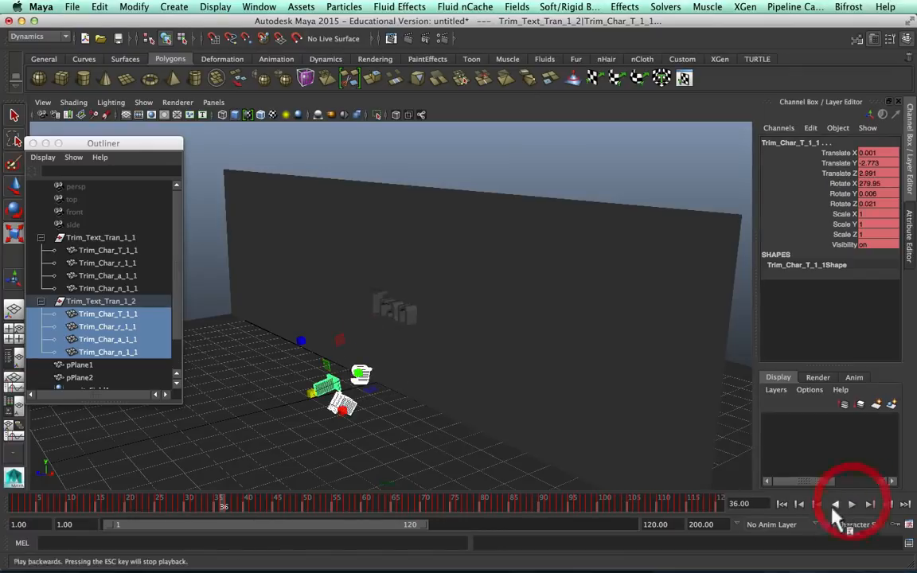
pyautogui.click(781, 504)
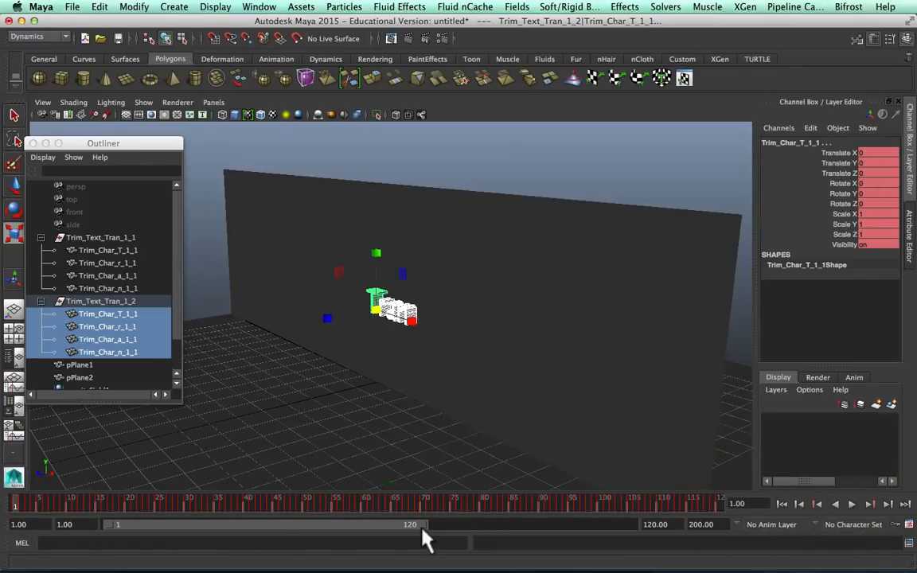
# Extend the playback range to frame 158 and shift all the duplicate letters' keyframes so their fall begins at about frame 30.
pyautogui.moveTo(426, 528); pyautogui.dragTo(525, 524)
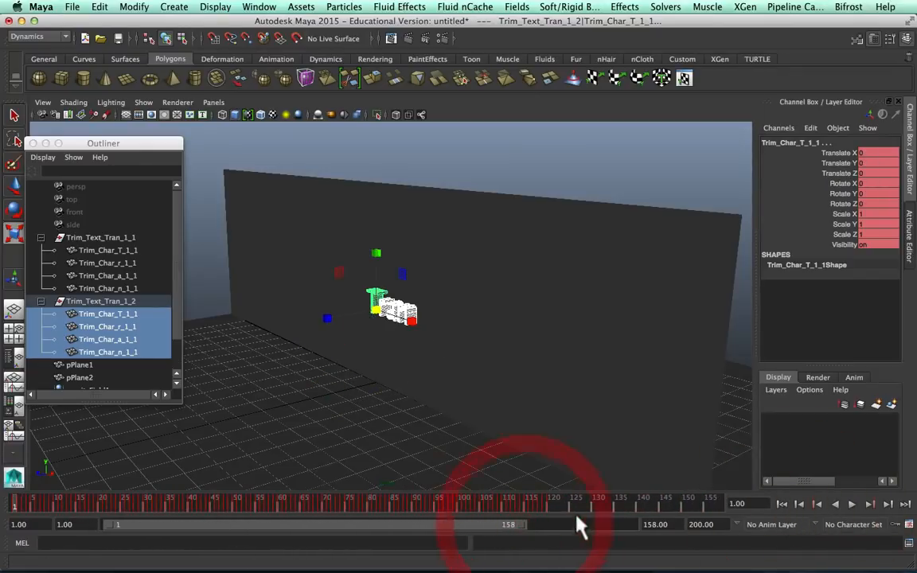
pyautogui.keyDown('shift'); pyautogui.moveTo(580, 494); pyautogui.dragTo(2, 456); pyautogui.keyUp('shift')
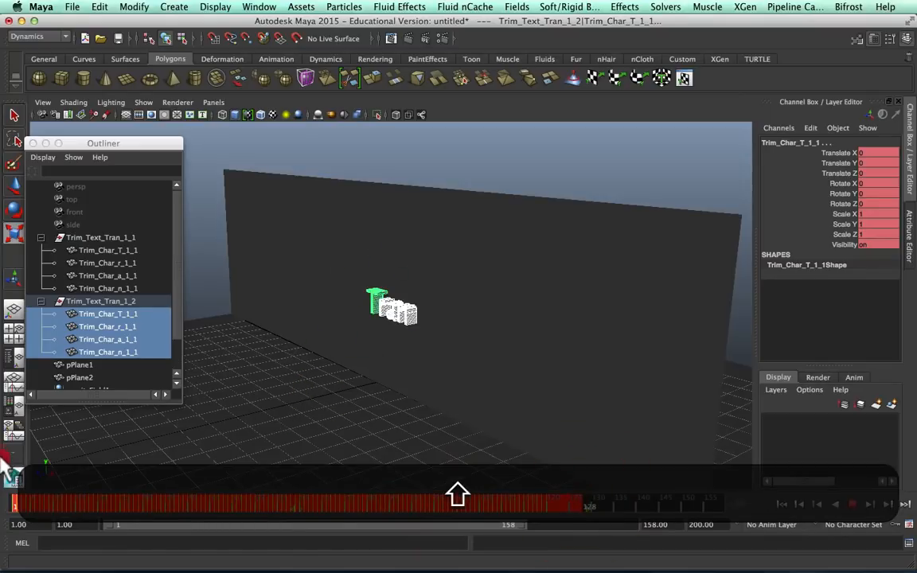
pyautogui.press('r')
pyautogui.hotkey('alt', 'v')
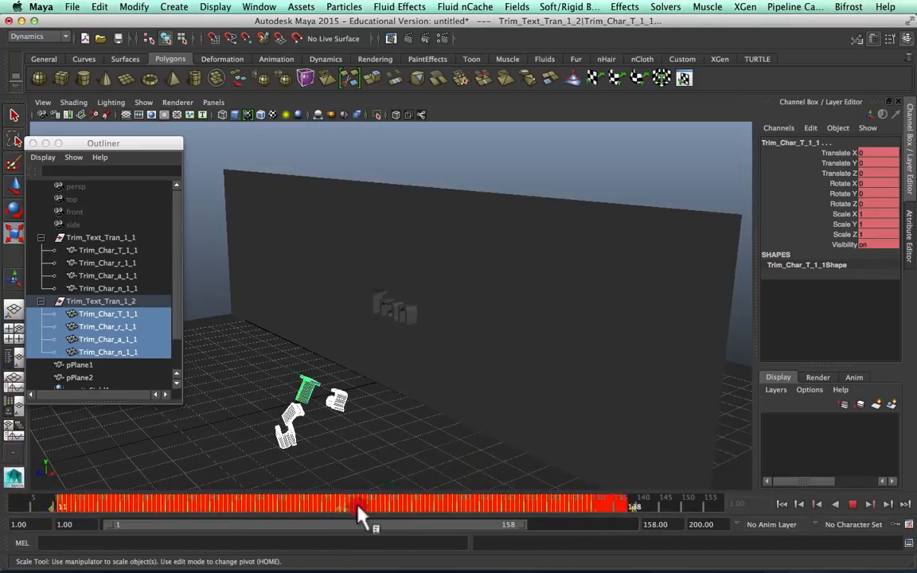
pyautogui.click(423, 514)
pyautogui.click(97, 507)
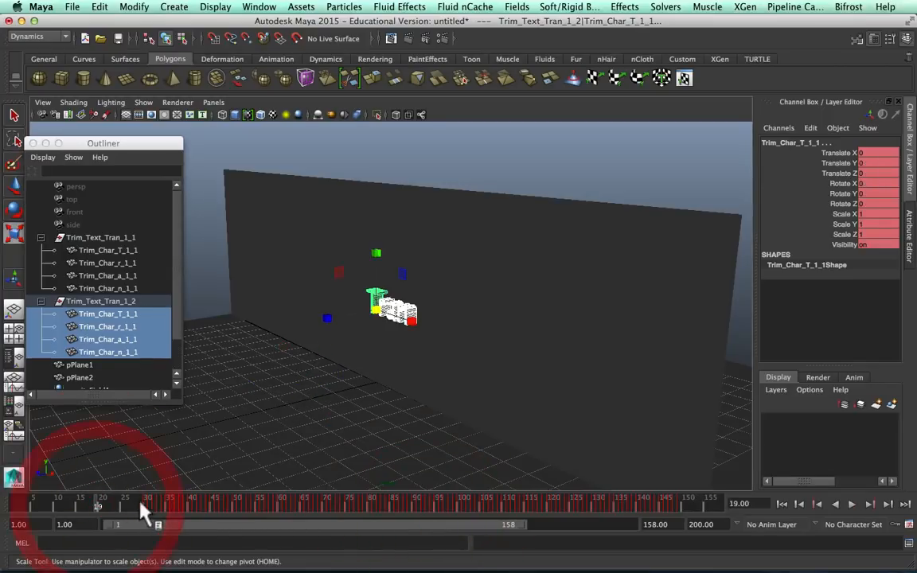
# Key the four duplicate letters' Visibility to 0 at frame 30, and scrub through the start of their fall.
pyautogui.click(145, 504)
pyautogui.press('f')
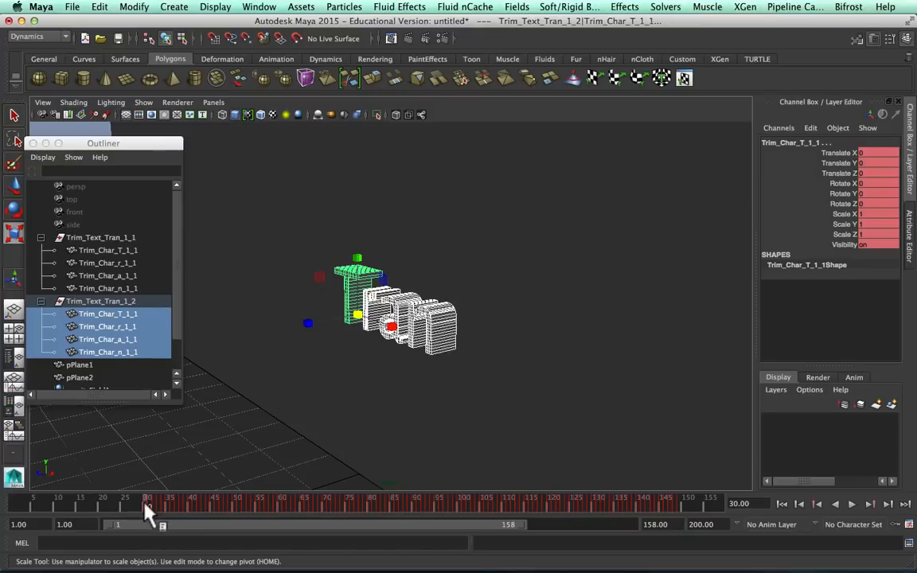
pyautogui.click(870, 245)
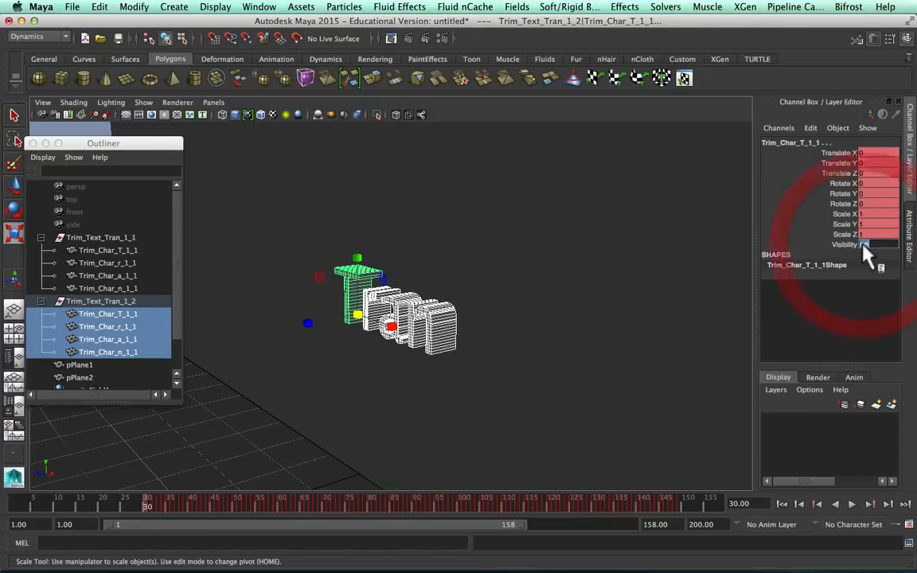
pyautogui.write('0')
pyautogui.press('Return')
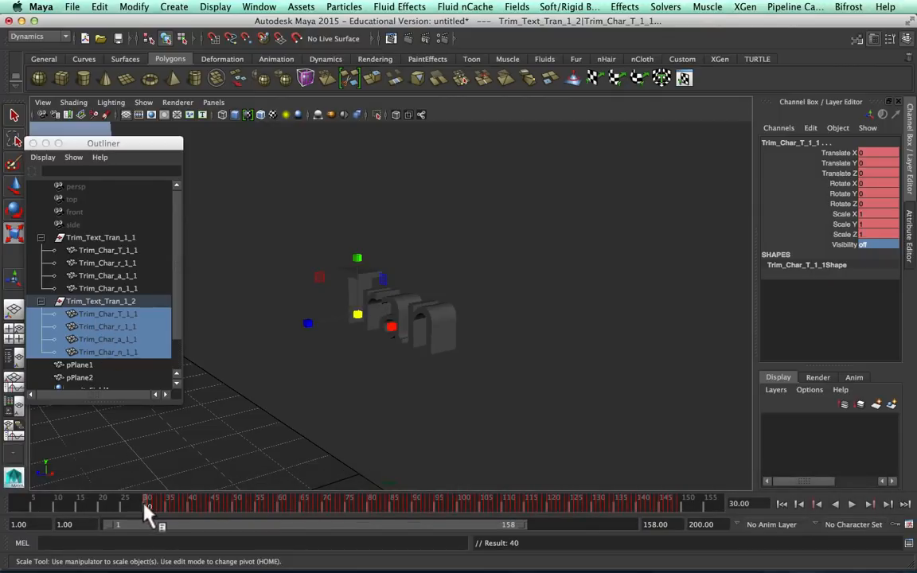
pyautogui.moveTo(145, 504); pyautogui.dragTo(2, 483)
pyautogui.moveTo(97, 508)
pyautogui.mouseDown()
pyautogui.moveTo(148, 509)
pyautogui.moveTo(8, 507)
pyautogui.moveTo(370, 503)
pyautogui.moveTo(98, 525)
pyautogui.moveTo(194, 507)
pyautogui.mouseUp()
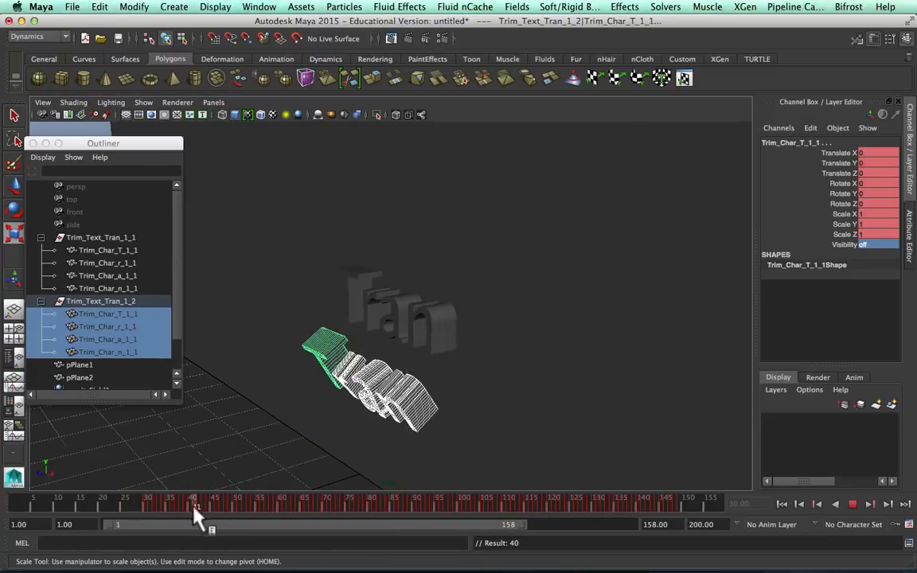
# Select the four letters of the original text group and set a keyframe on them at frame 30.
pyautogui.click(107, 252)
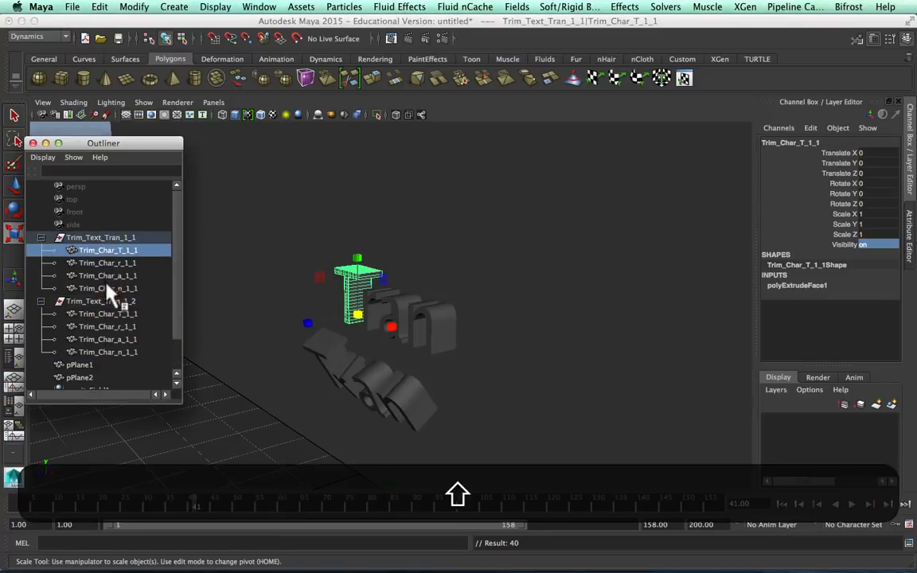
pyautogui.keyDown('shift'); pyautogui.click(109, 288); pyautogui.keyUp('shift')
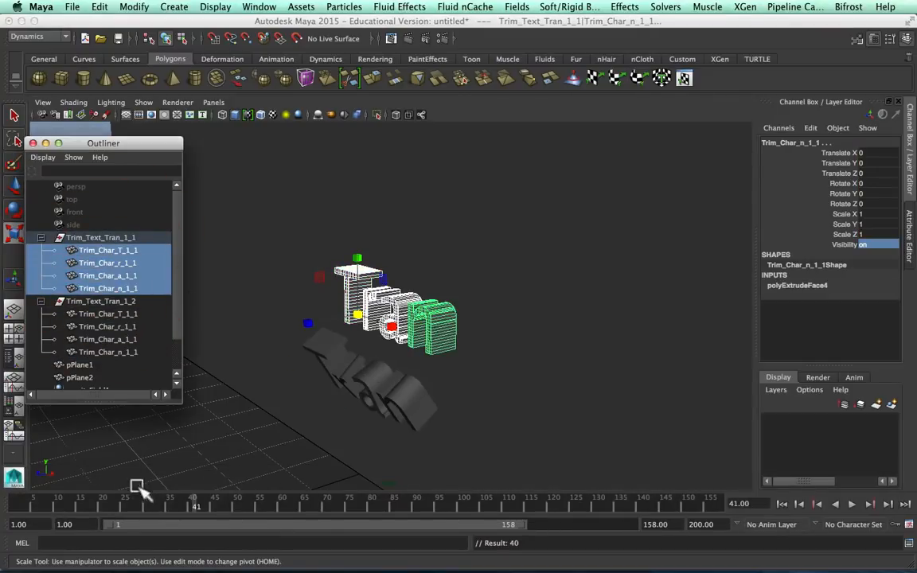
pyautogui.moveTo(175, 508); pyautogui.dragTo(147, 506)
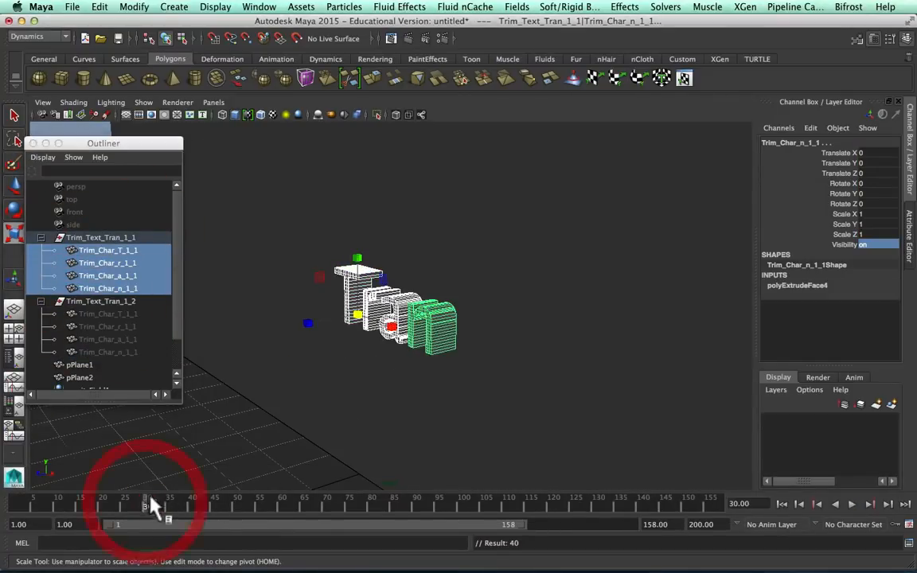
pyautogui.press('s')
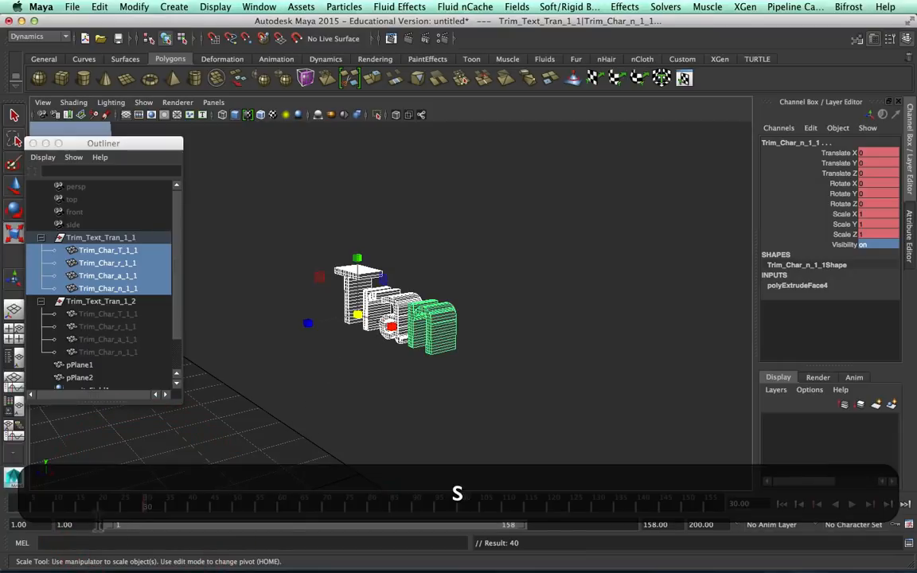
# At frame 10, move the original letters back behind the wall to about -0.492 in Translate Z, key them, and scrub through the move.
pyautogui.click(59, 507)
pyautogui.press('w')
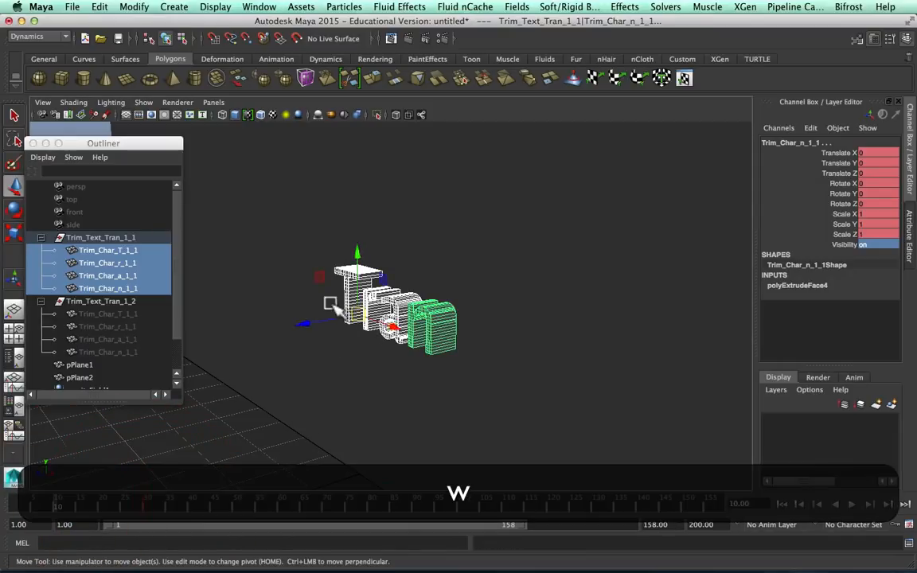
pyautogui.moveTo(308, 322); pyautogui.dragTo(334, 321)
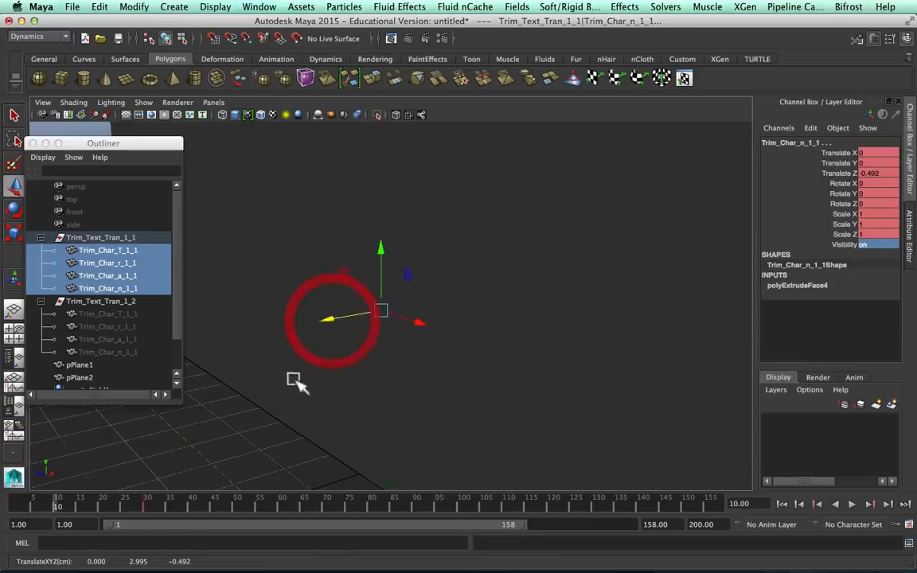
pyautogui.press('s')
pyautogui.moveTo(31, 510); pyautogui.dragTo(149, 503)
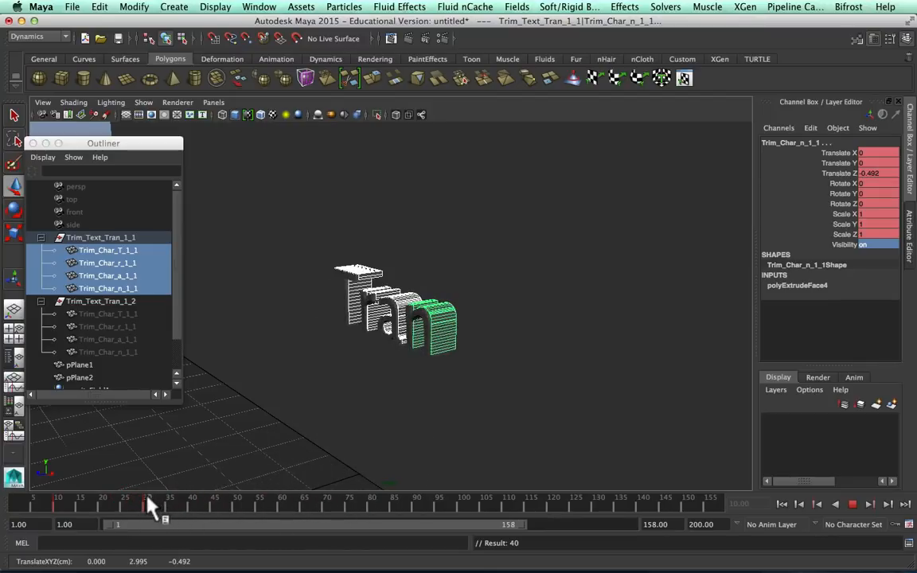
pyautogui.press('w')
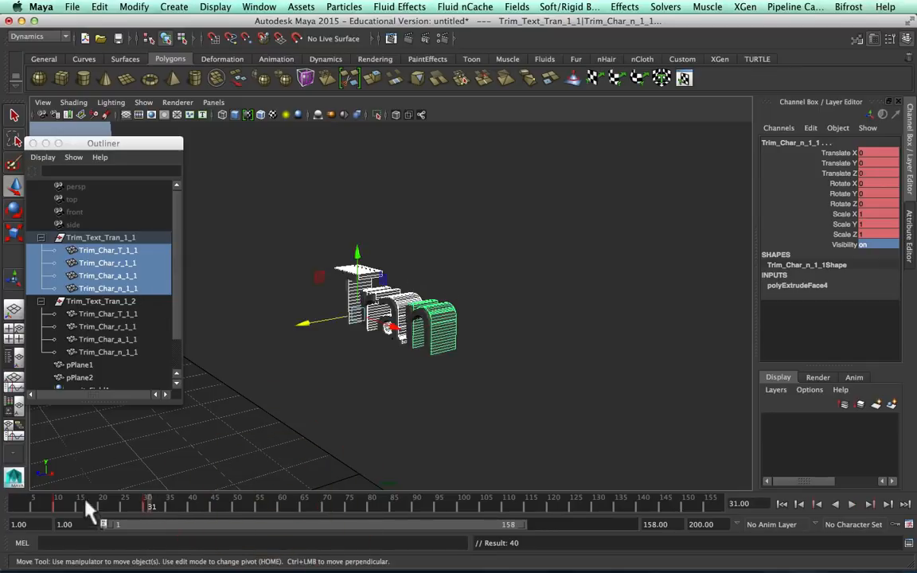
# Set the four original letters' Visibility to 0 at frame 31.
pyautogui.moveTo(57, 509); pyautogui.dragTo(151, 503)
pyautogui.click(876, 244)
pyautogui.write('0')
pyautogui.press('Return')
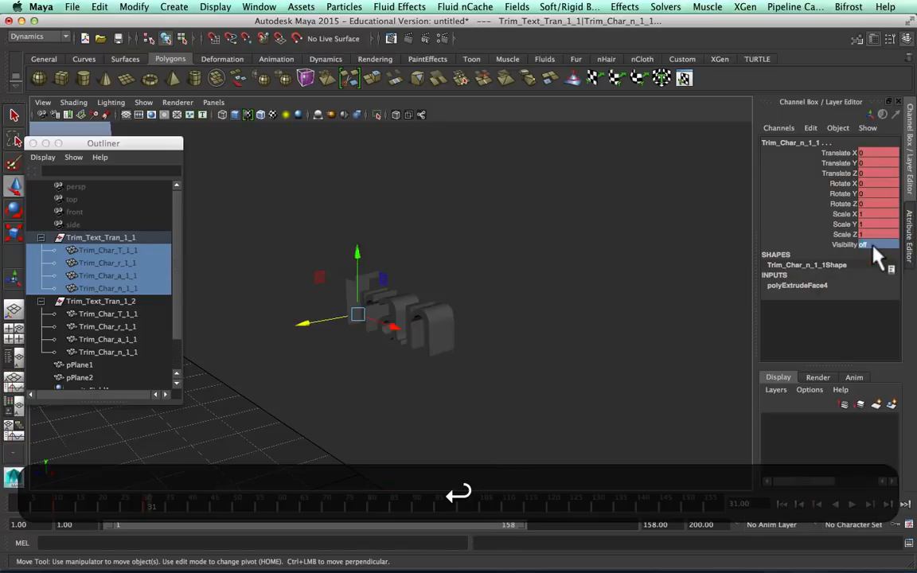
# Play the combined animation from frame 1, stop it, and scrub through the original letters' emergence from the wall up to frame 28.
pyautogui.moveTo(141, 500); pyautogui.dragTo(2, 482)
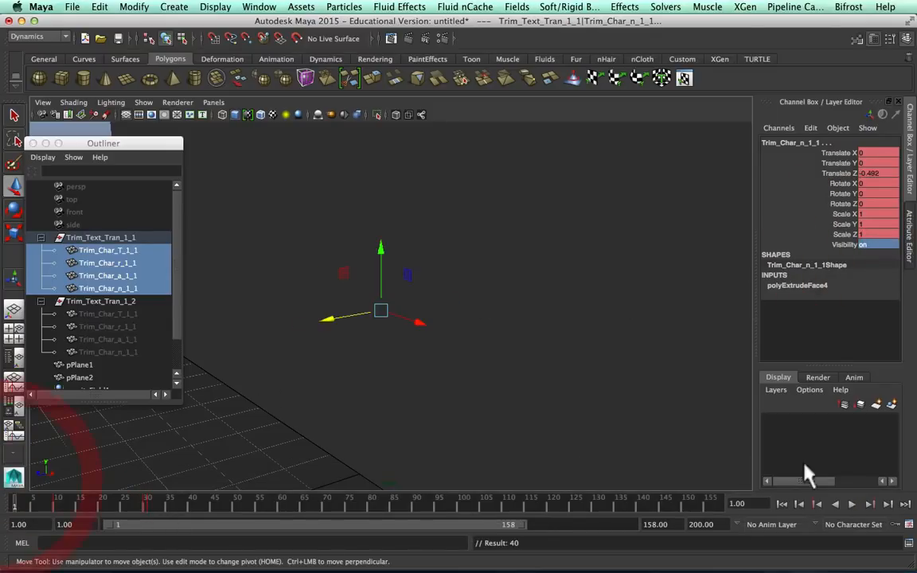
pyautogui.click(853, 504)
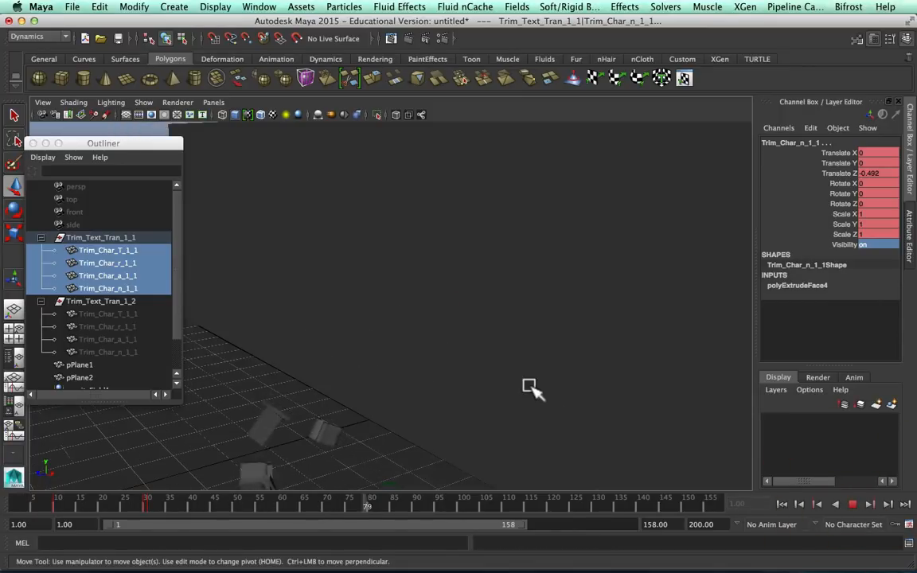
pyautogui.click(854, 512)
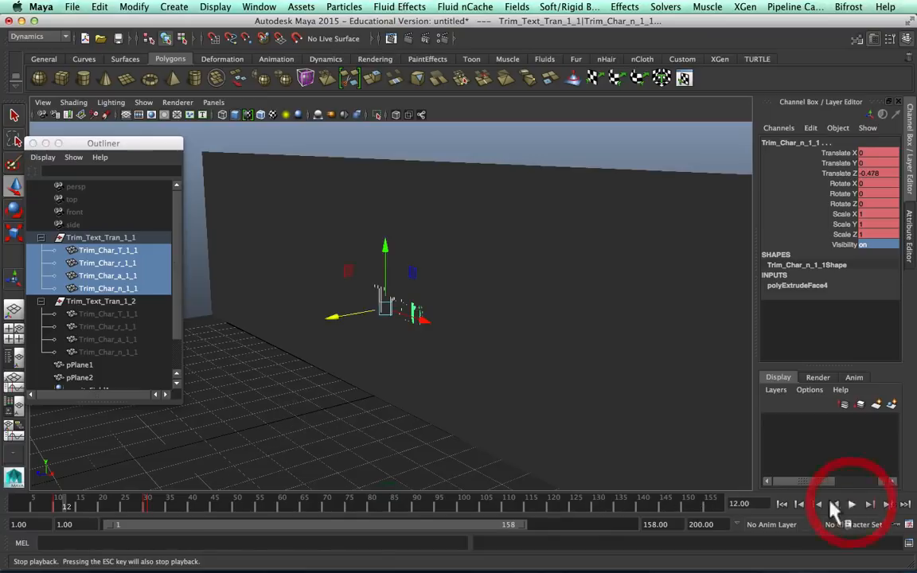
pyautogui.moveTo(82, 507); pyautogui.dragTo(139, 497)
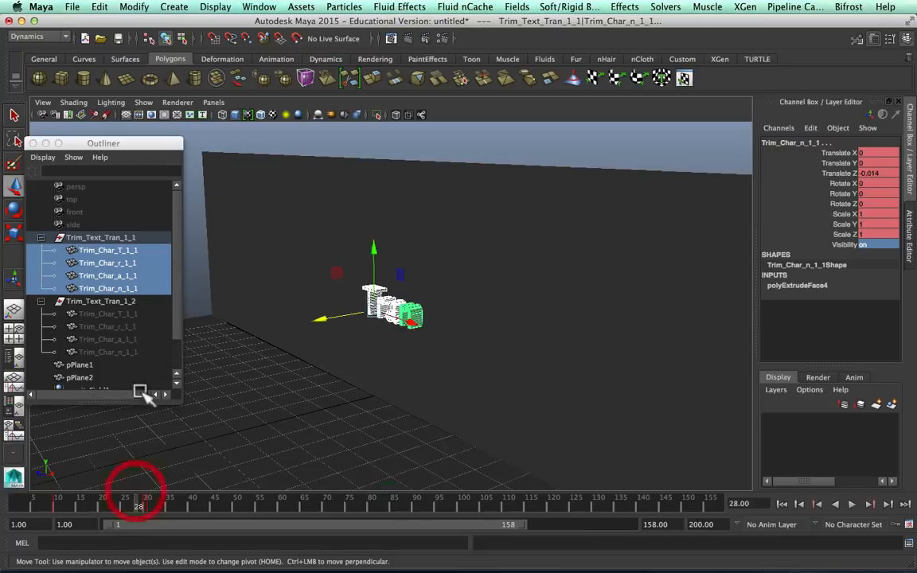
pyautogui.click(96, 261)
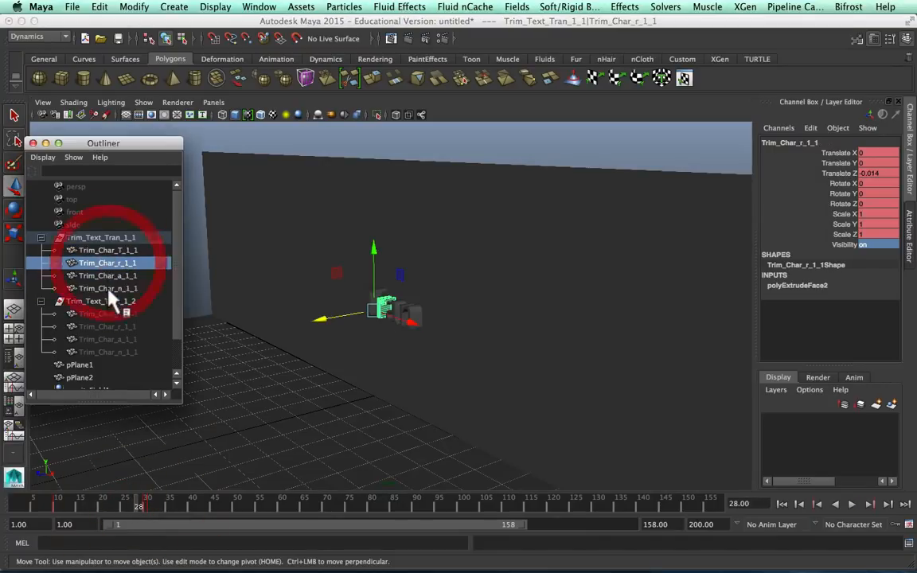
pyautogui.keyDown('shift'); pyautogui.click(105, 288); pyautogui.keyUp('shift')
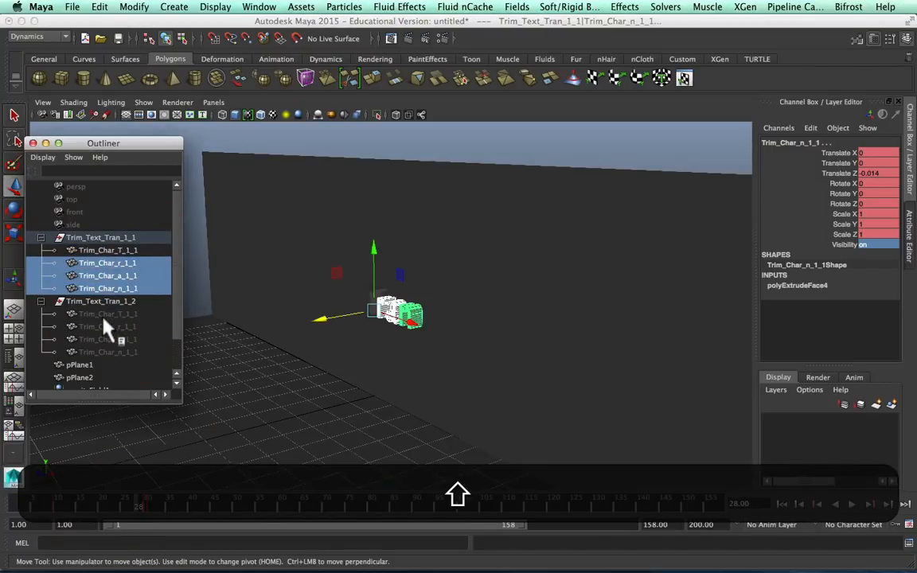
pyautogui.keyDown('super'); pyautogui.click(104, 315); pyautogui.keyUp('super')
# Shift all keyframes of the r, a and n letters in both text groups forward by 2 frames.
pyautogui.click(111, 263)
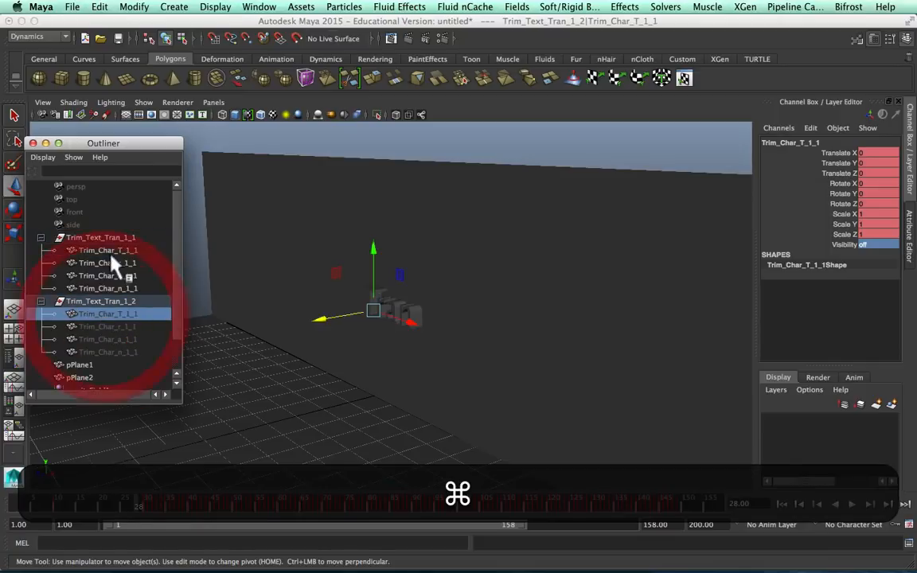
pyautogui.keyDown('super'); pyautogui.click(113, 275); pyautogui.keyUp('super')
pyautogui.keyDown('super'); pyautogui.click(112, 288); pyautogui.keyUp('super')
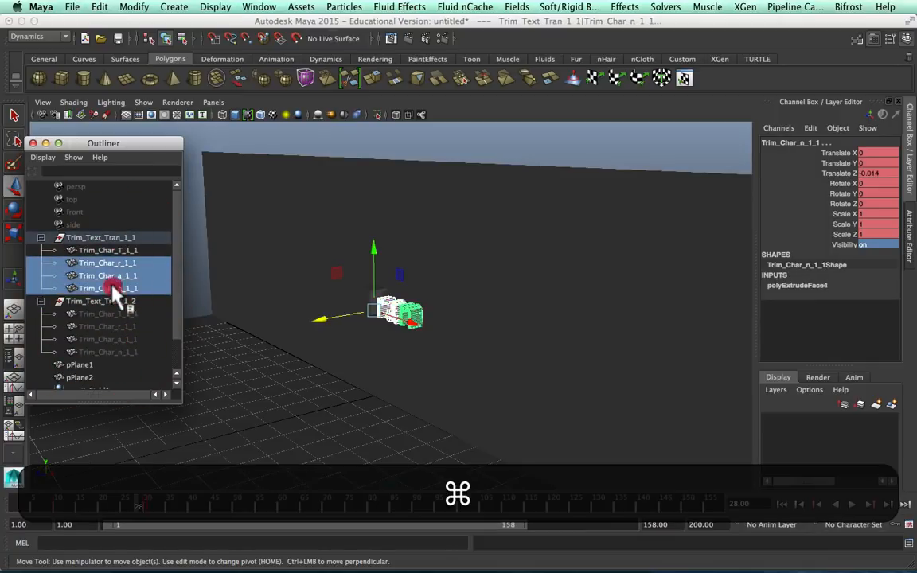
pyautogui.keyDown('super'); pyautogui.click(112, 326); pyautogui.keyUp('super')
pyautogui.keyDown('super'); pyautogui.click(112, 339); pyautogui.keyUp('super')
pyautogui.keyDown('super'); pyautogui.click(112, 351); pyautogui.keyUp('super')
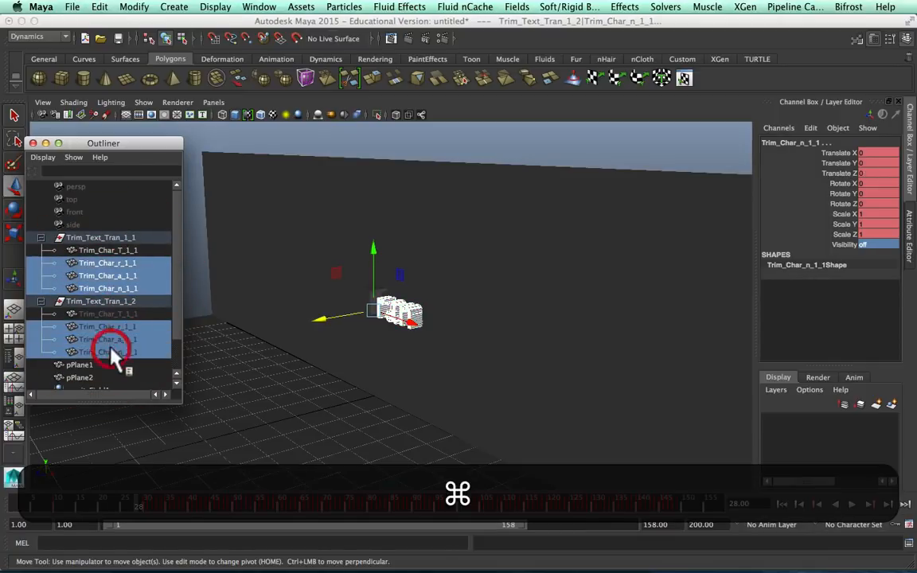
pyautogui.keyDown('shift'); pyautogui.moveTo(707, 503); pyautogui.dragTo(36, 497); pyautogui.keyUp('shift')
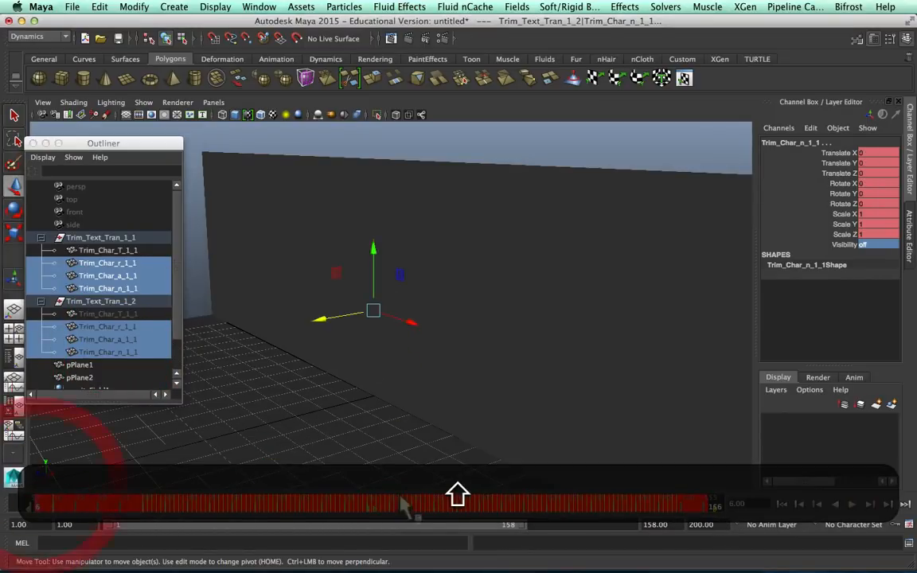
pyautogui.moveTo(370, 508); pyautogui.dragTo(380, 511)
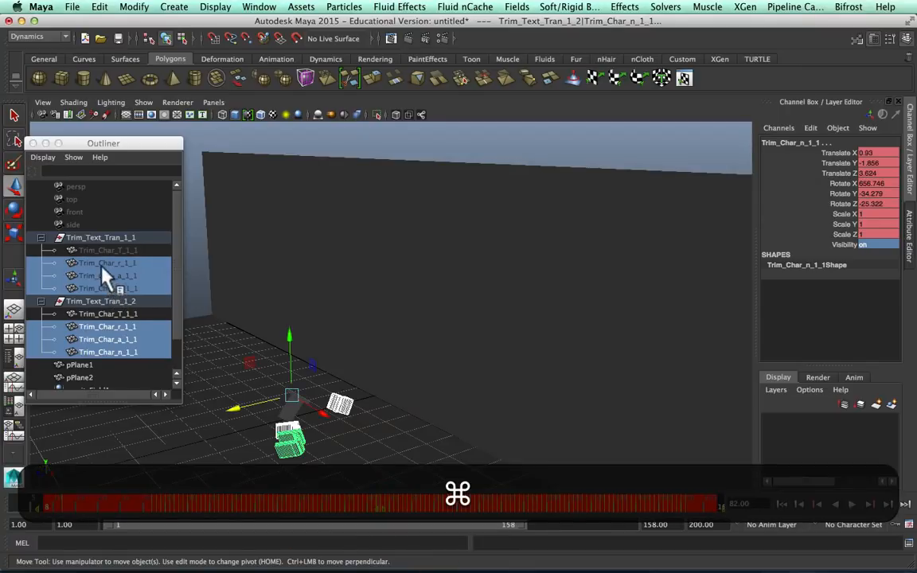
# Remove both r letters from the selection and shift the keyframes of the a and n letters forward by 2 more frames.
pyautogui.keyDown('super'); pyautogui.click(102, 264); pyautogui.keyUp('super')
pyautogui.keyDown('super'); pyautogui.click(107, 326); pyautogui.keyUp('super')
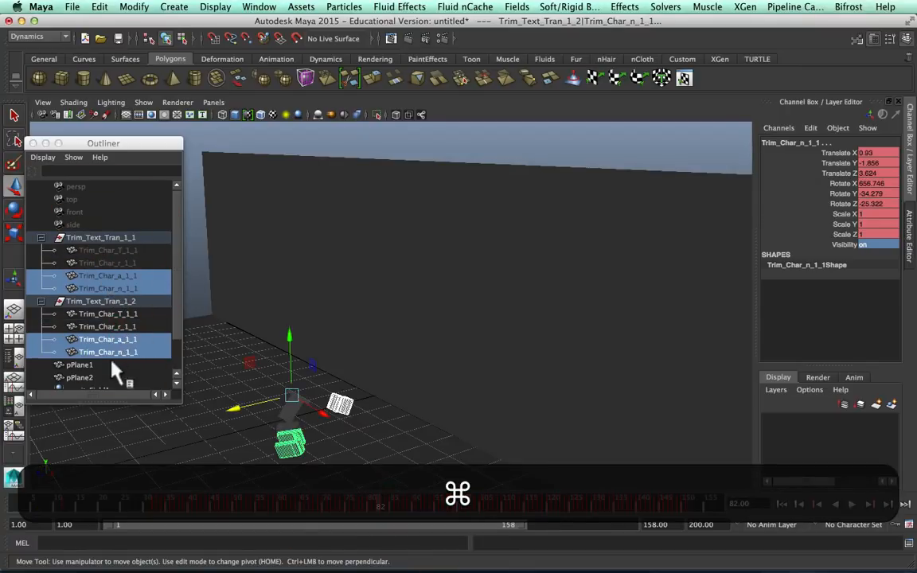
pyautogui.keyDown('shift'); pyautogui.moveTo(697, 507); pyautogui.dragTo(12, 507); pyautogui.keyUp('shift')
pyautogui.hotkey('alt', 'v')
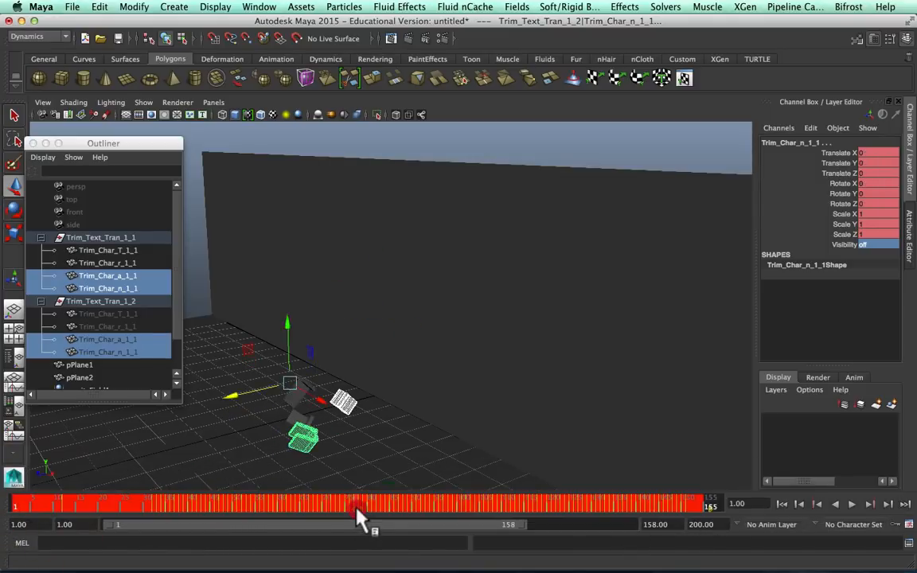
pyautogui.click(364, 511)
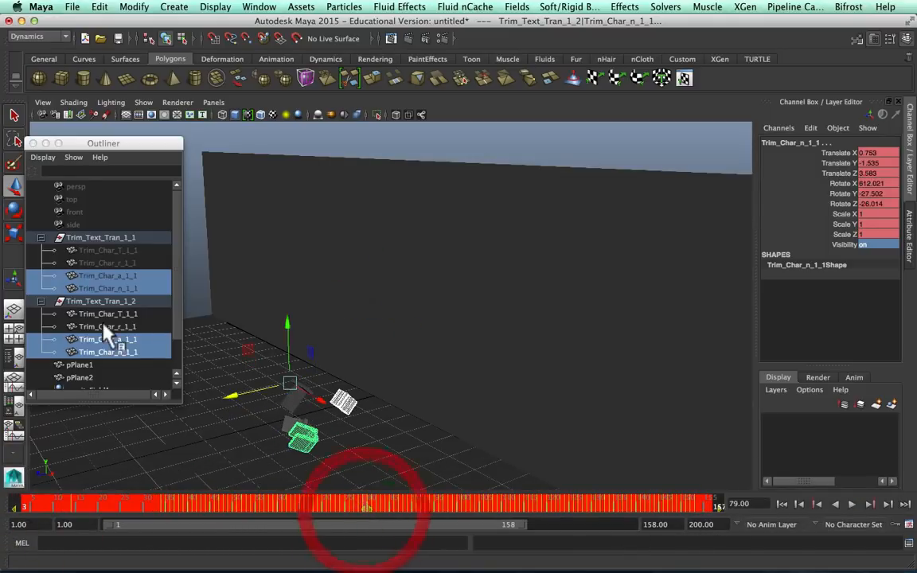
# Remove both a letters from the selection and shift only the n letters' keyframes forward by another 2 frames.
pyautogui.keyDown('super'); pyautogui.click(104, 274); pyautogui.keyUp('super')
pyautogui.keyDown('super'); pyautogui.click(107, 337); pyautogui.keyUp('super')
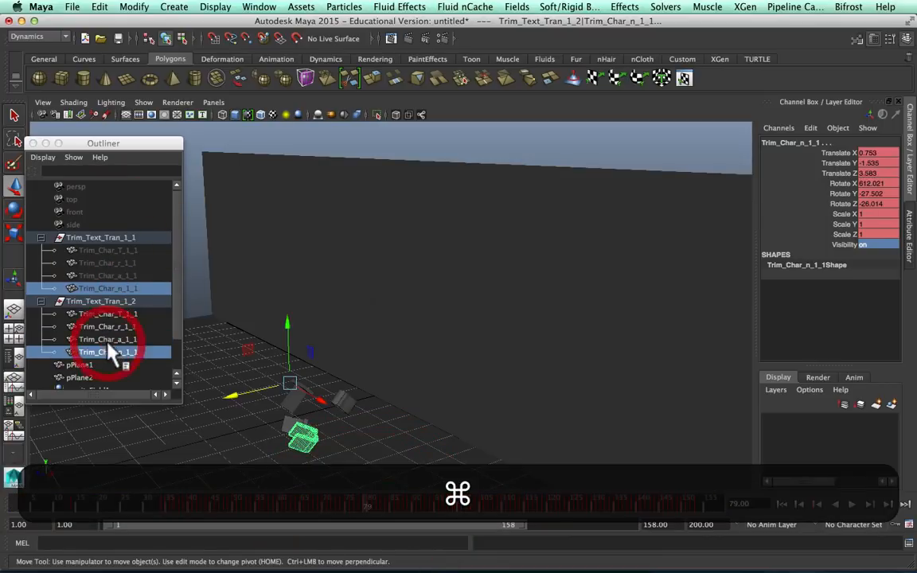
pyautogui.keyDown('shift'); pyautogui.moveTo(700, 503); pyautogui.dragTo(44, 503); pyautogui.keyUp('shift')
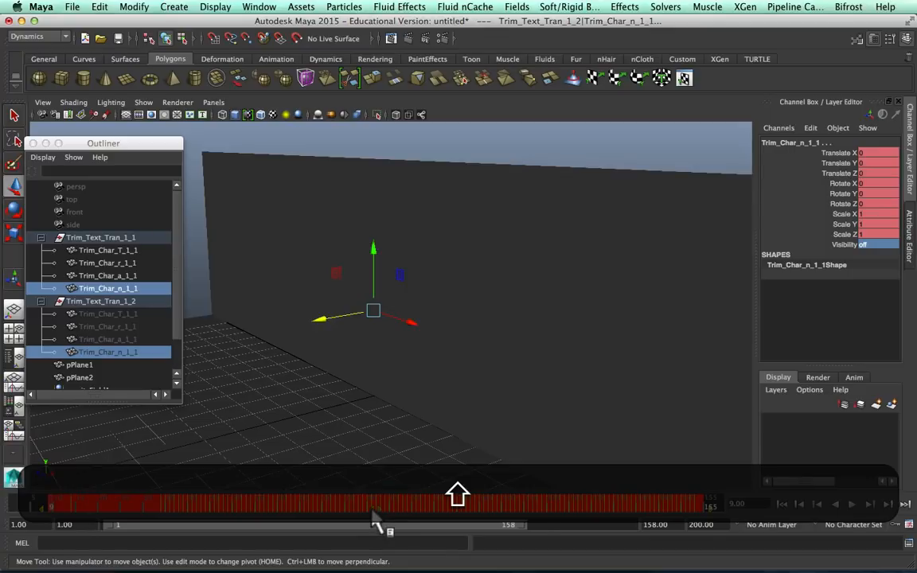
pyautogui.click(372, 510)
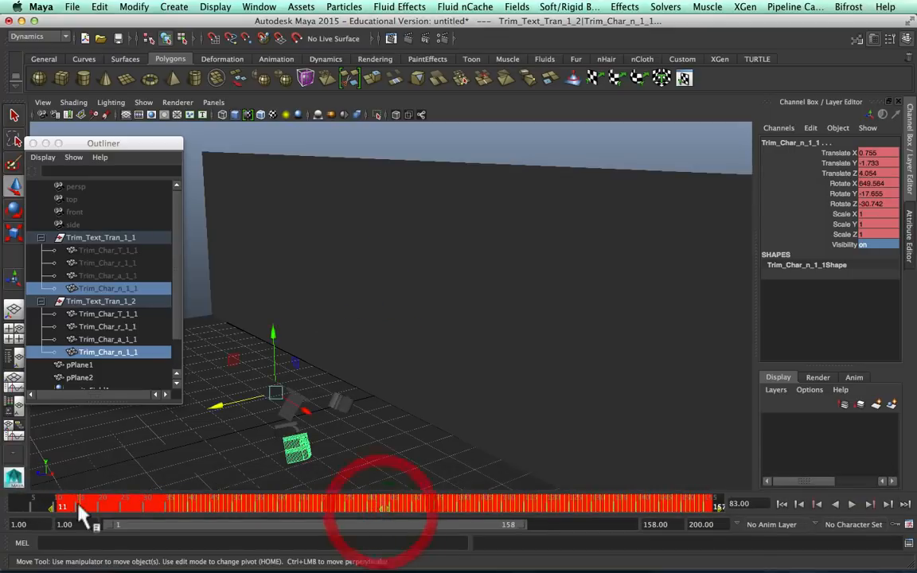
# Deselect everything, play the staggered letter animation from frame 1, and stop playback.
pyautogui.click(18, 504)
pyautogui.click(780, 504)
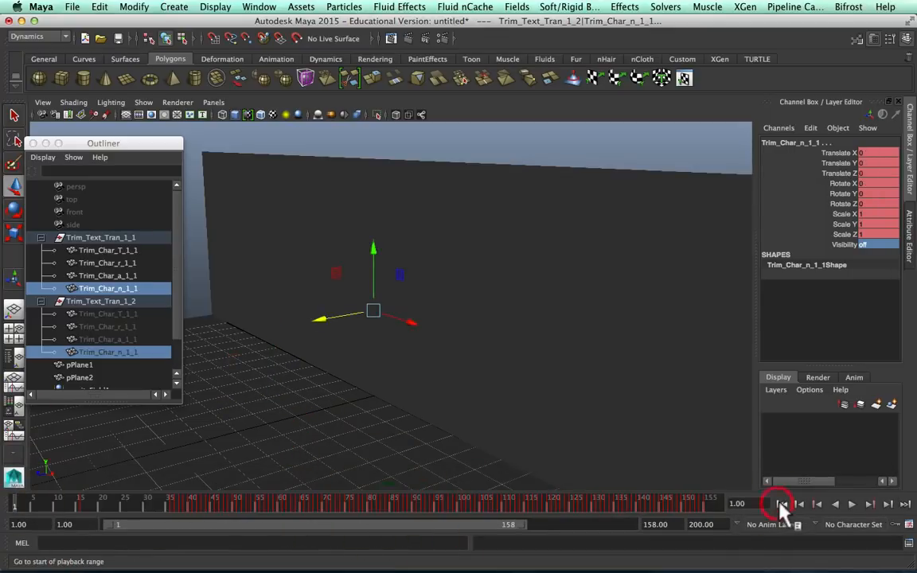
pyautogui.click(596, 163)
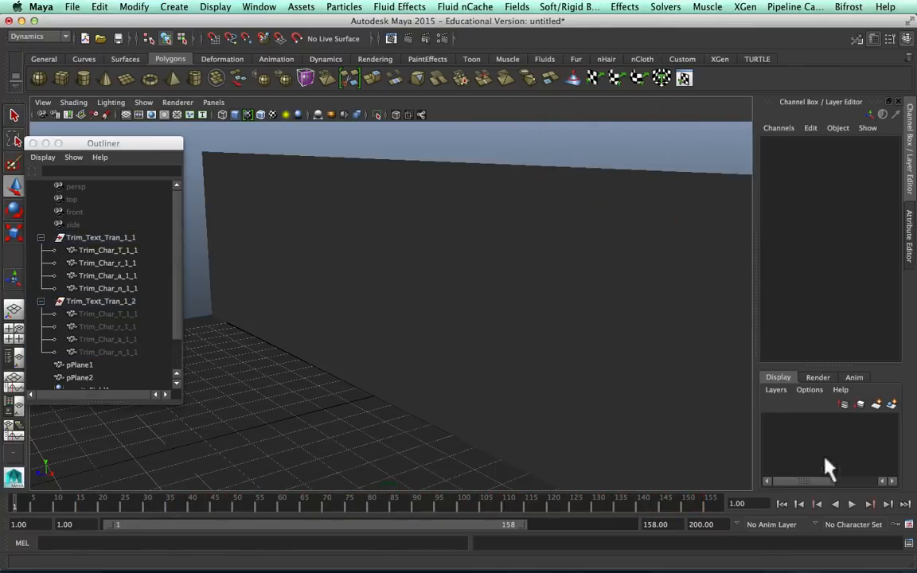
pyautogui.click(853, 504)
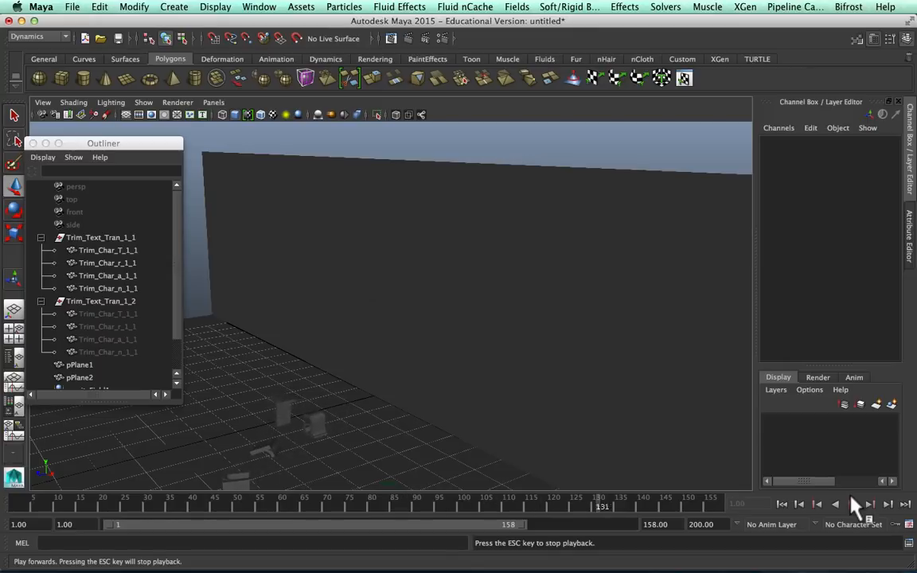
pyautogui.click(852, 505)
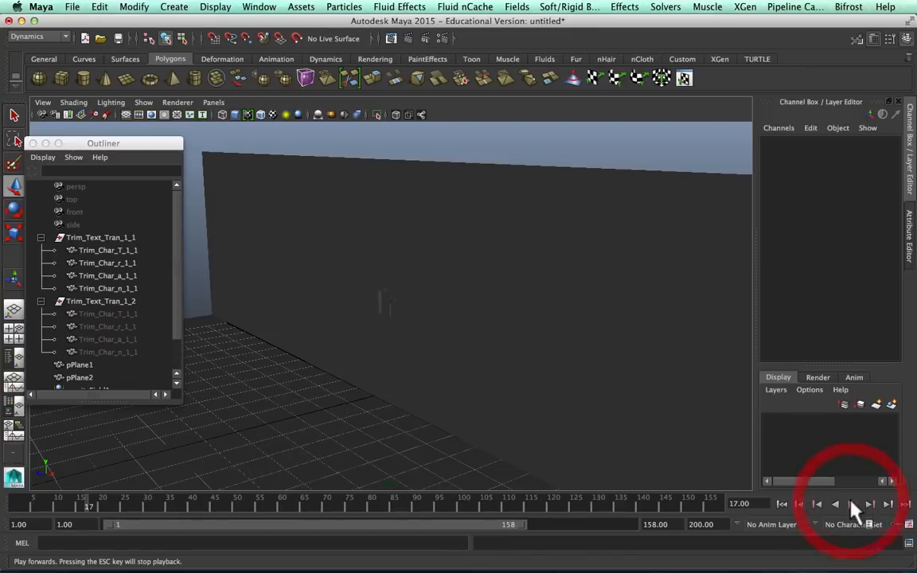
pyautogui.press('shift+ctrl+super+2')
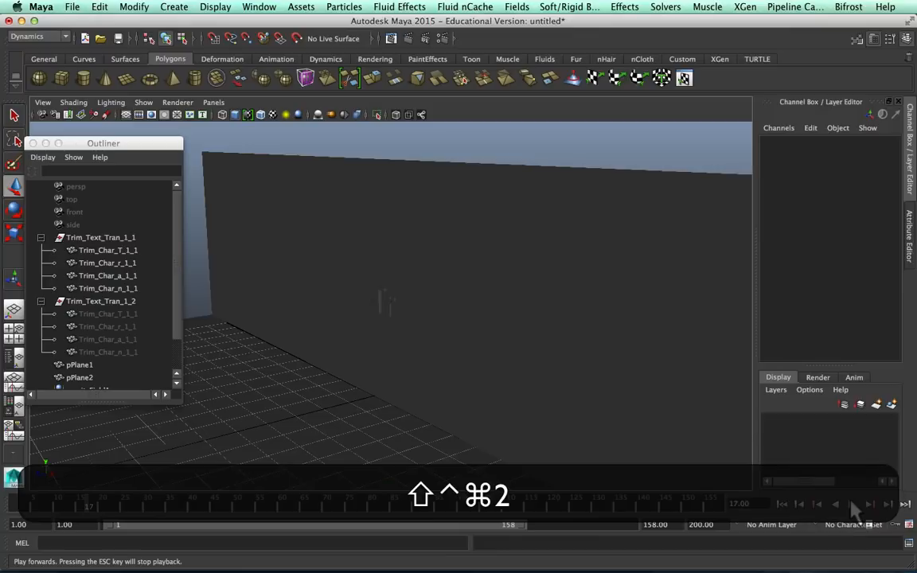